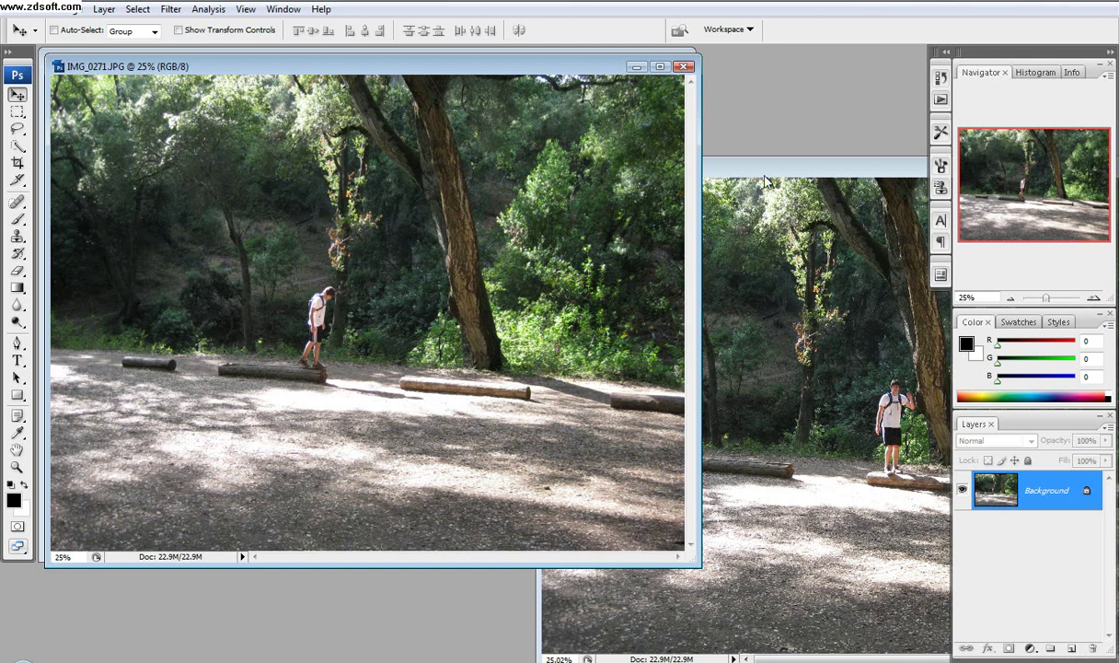
- Stagger the IMG_0272, IMG_0271 and IMG_0270 photo windows, leaving IMG_0270 in front
{"action": "left_click_drag", "start_coordinate": [761, 172], "coordinate": [533, 172]}
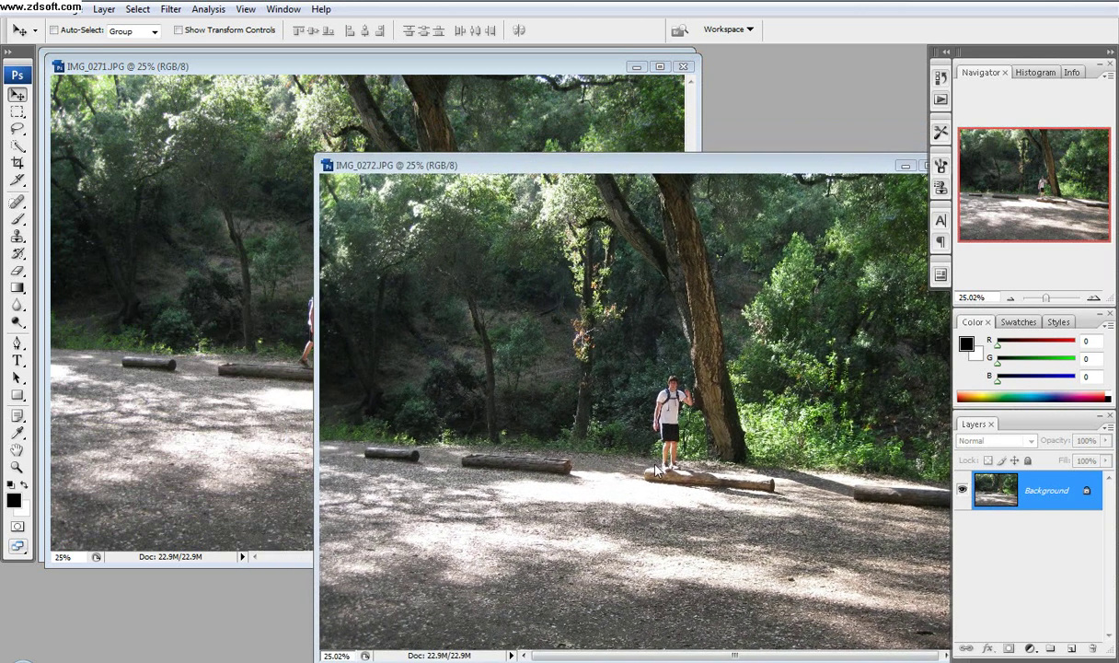
{"action": "left_click", "coordinate": [440, 68]}
{"action": "double_click", "coordinate": [420, 59]}
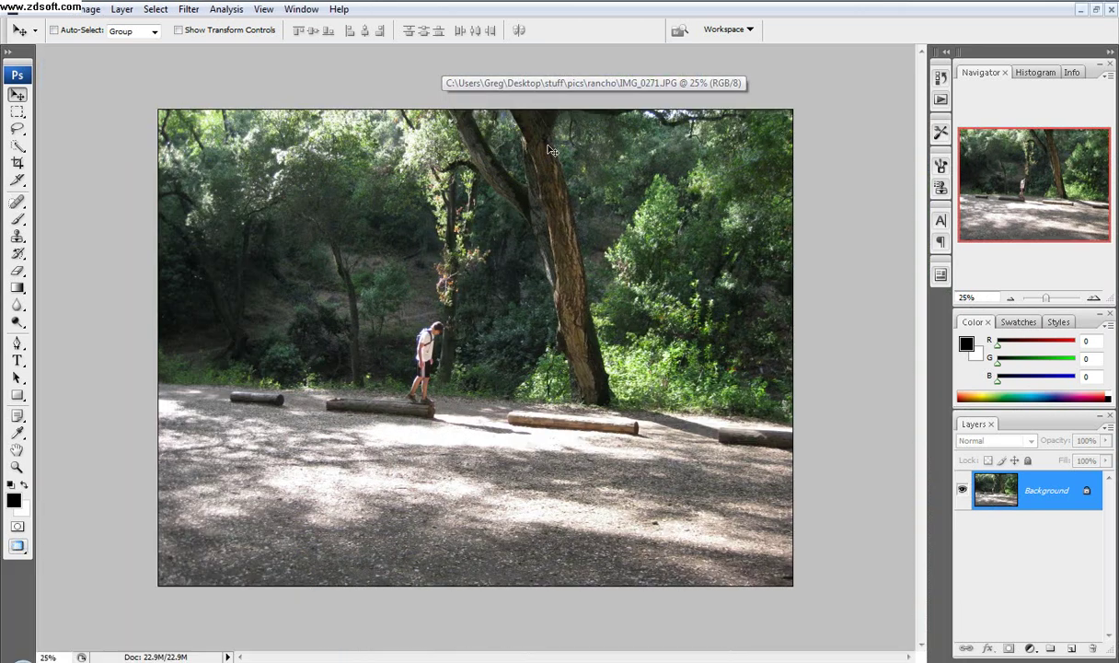
{"action": "left_click", "coordinate": [1096, 11]}
{"action": "left_click_drag", "start_coordinate": [501, 66], "coordinate": [671, 187]}
{"action": "left_click", "coordinate": [521, 64]}
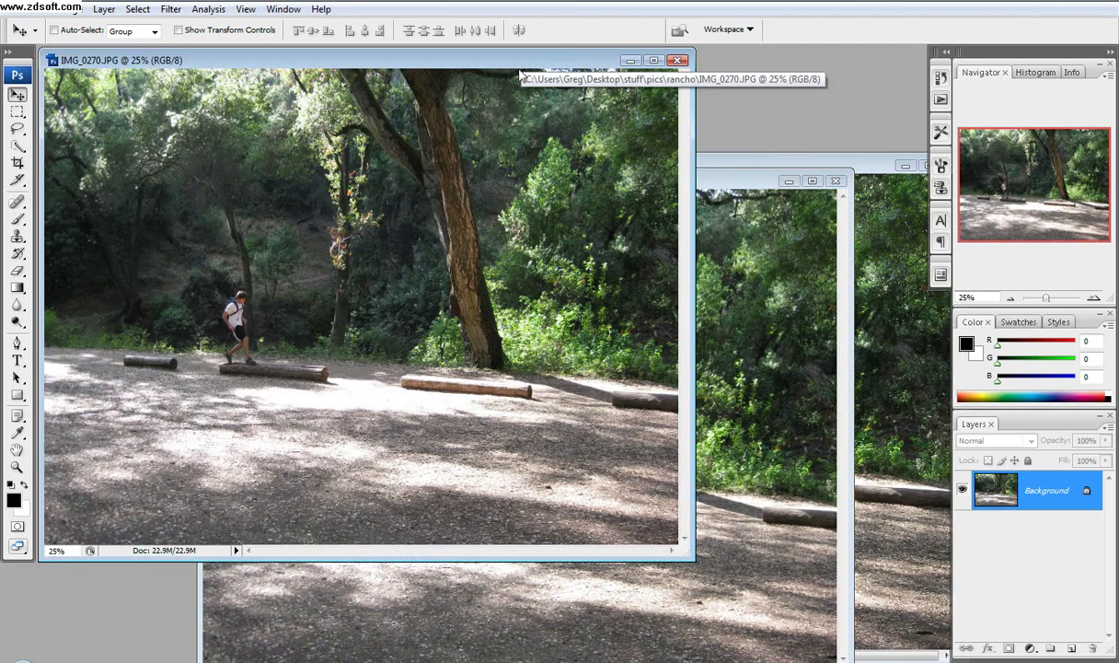
{"action": "left_click_drag", "start_coordinate": [521, 67], "coordinate": [521, 167]}
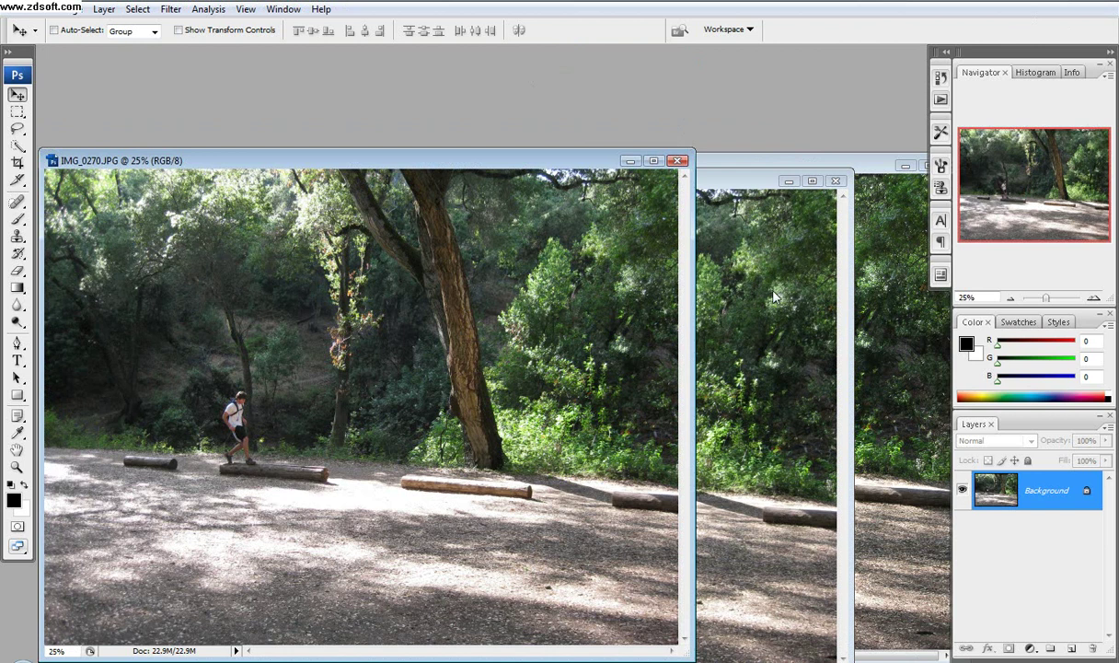
- Create a white 6000 × 2500 px document at 72 ppi, then bring IMG_0270 back forward
{"action": "left_click", "coordinate": [13, 9]}
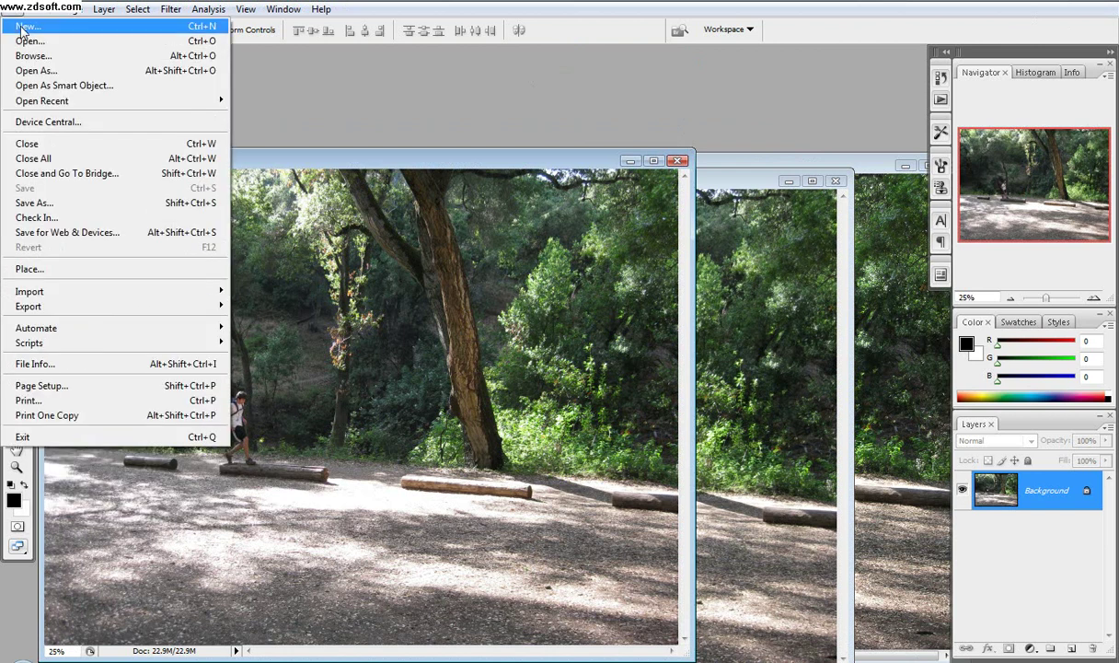
{"action": "left_click", "coordinate": [27, 26]}
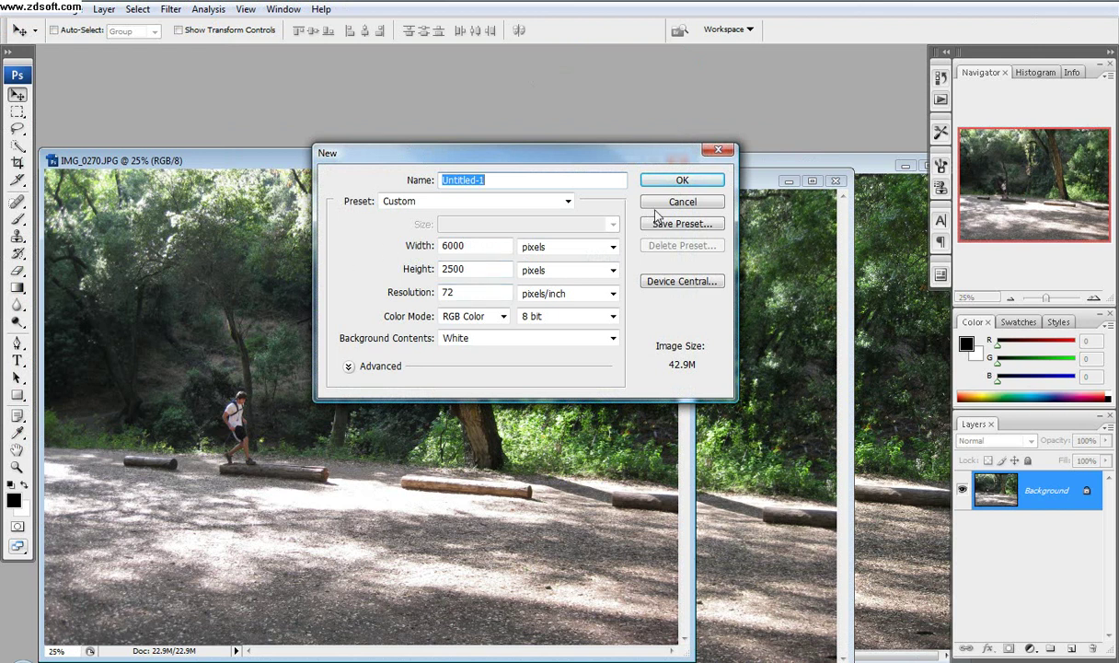
{"action": "left_click", "coordinate": [682, 179]}
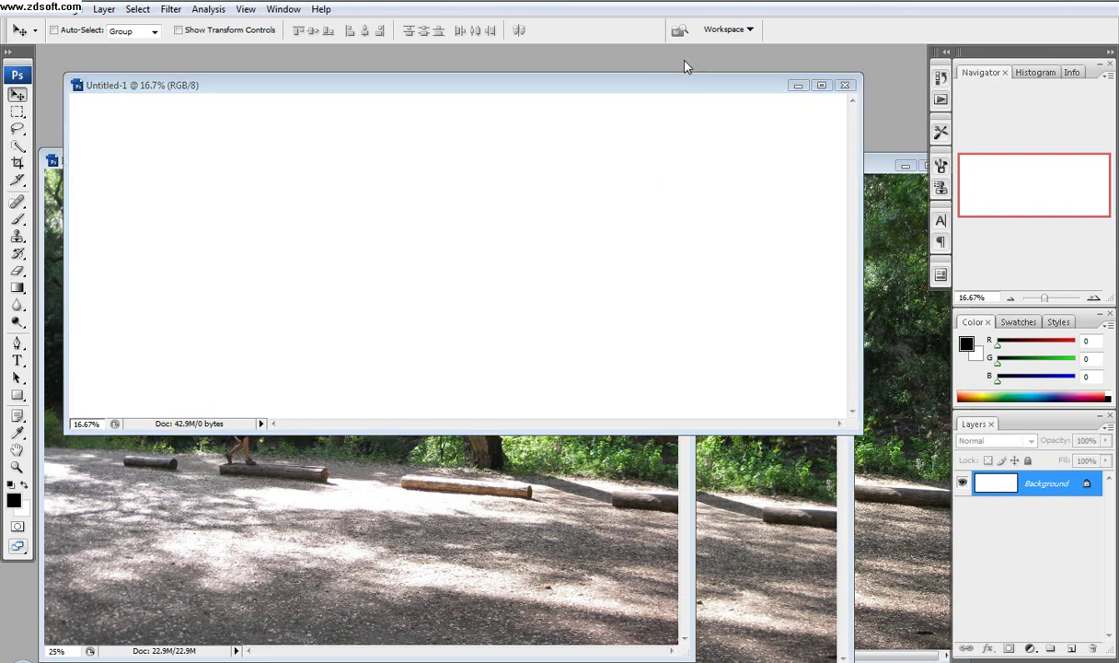
{"action": "left_click", "coordinate": [385, 466]}
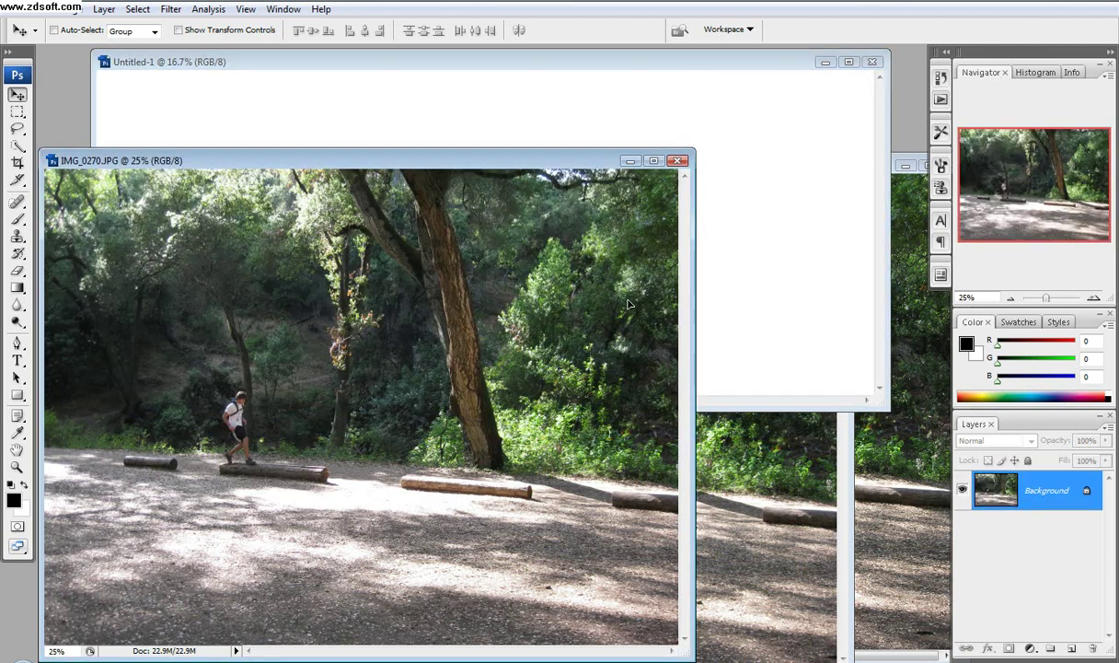
- Drag IMG_0270, IMG_0271 and IMG_0272 into Untitled-1 as Layers 1–3, minimizing each source window
{"action": "left_click_drag", "start_coordinate": [629, 304], "coordinate": [745, 271]}
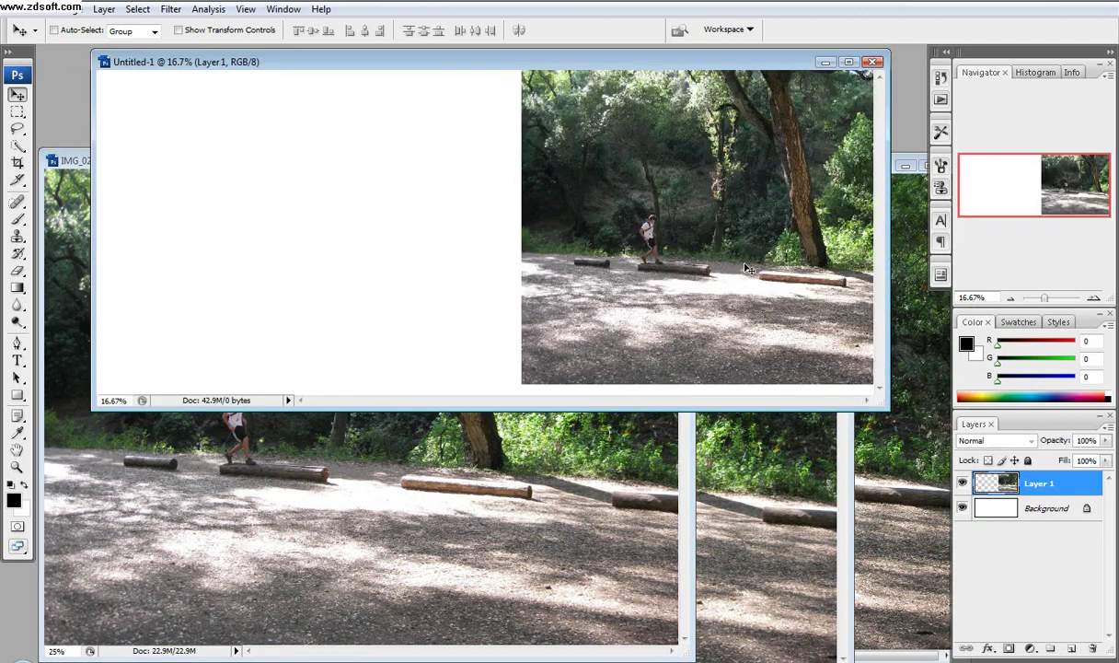
{"action": "left_click", "coordinate": [690, 398]}
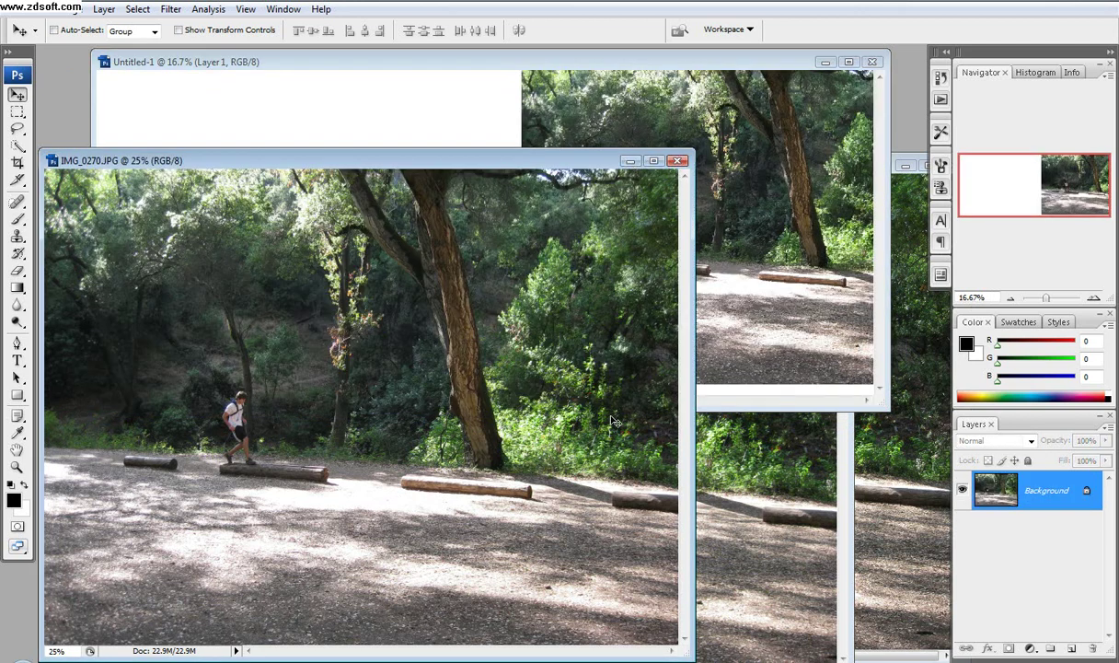
{"action": "left_click", "coordinate": [630, 161]}
{"action": "left_click", "coordinate": [460, 478]}
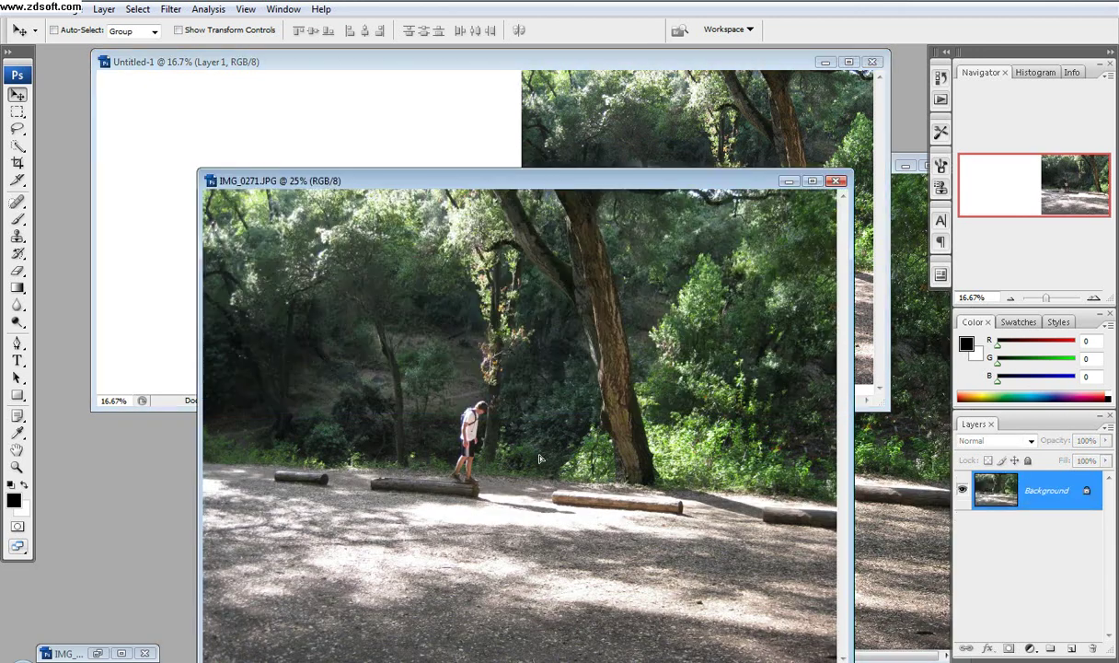
{"action": "left_click_drag", "start_coordinate": [434, 229], "coordinate": [322, 101]}
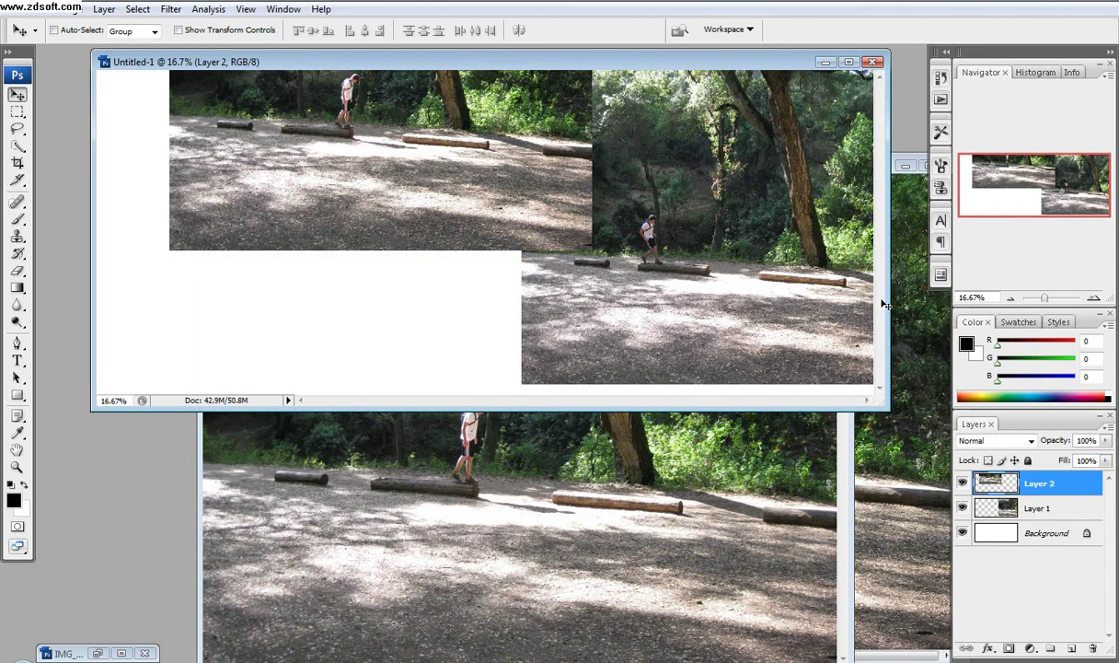
{"action": "left_click", "coordinate": [797, 488]}
{"action": "left_click", "coordinate": [792, 180]}
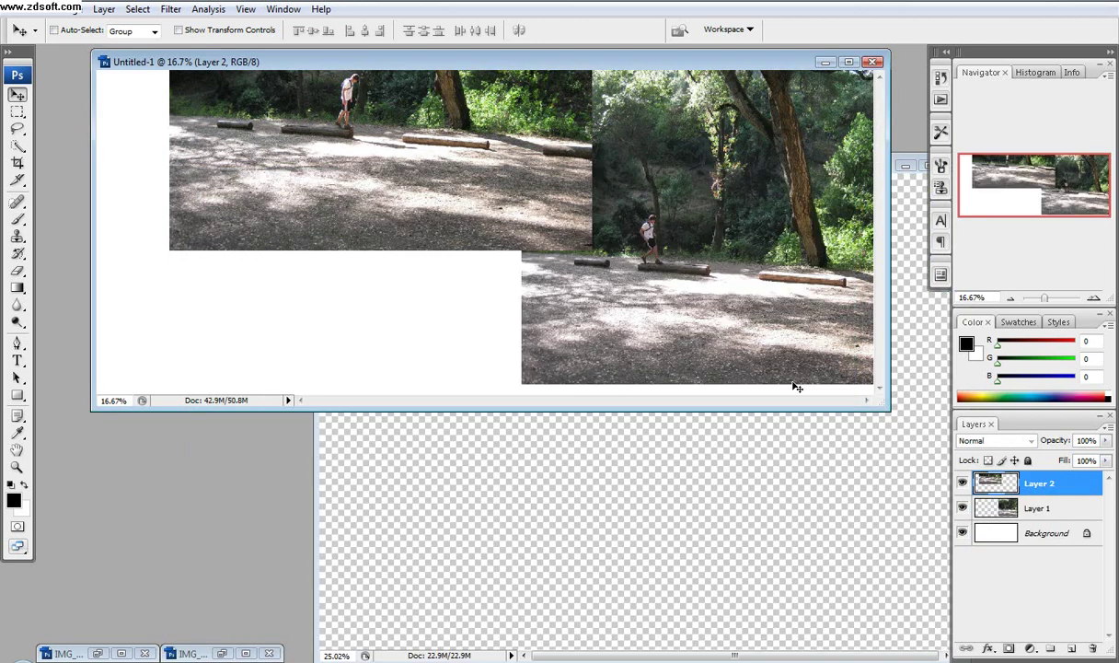
{"action": "left_click", "coordinate": [769, 520]}
{"action": "left_click_drag", "start_coordinate": [769, 520], "coordinate": [267, 294]}
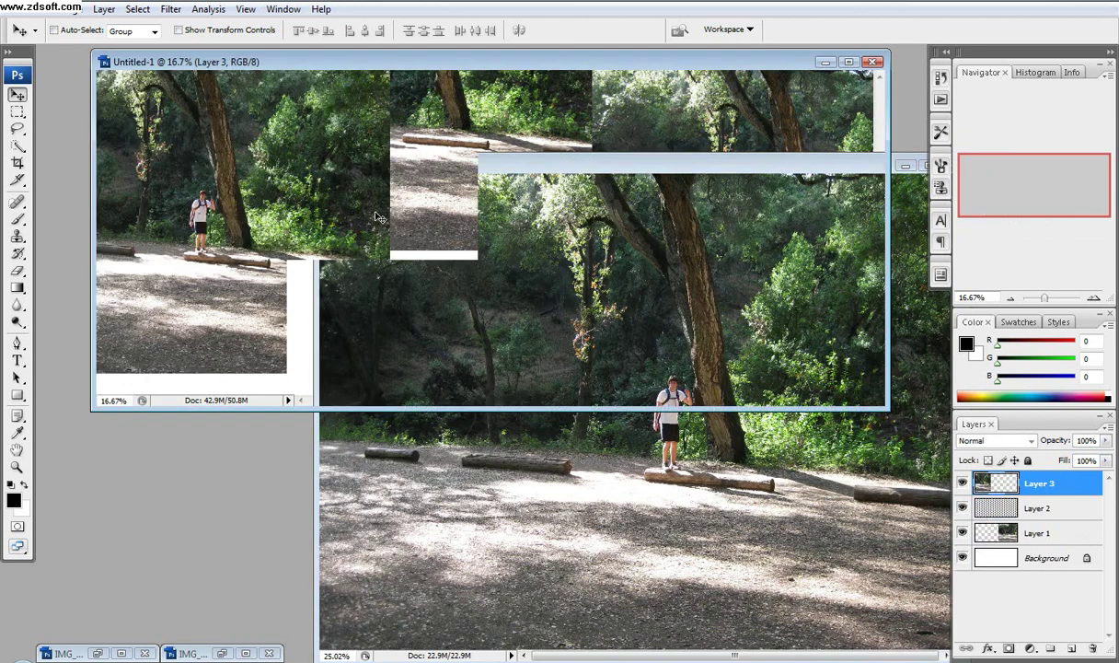
{"action": "left_click", "coordinate": [907, 165]}
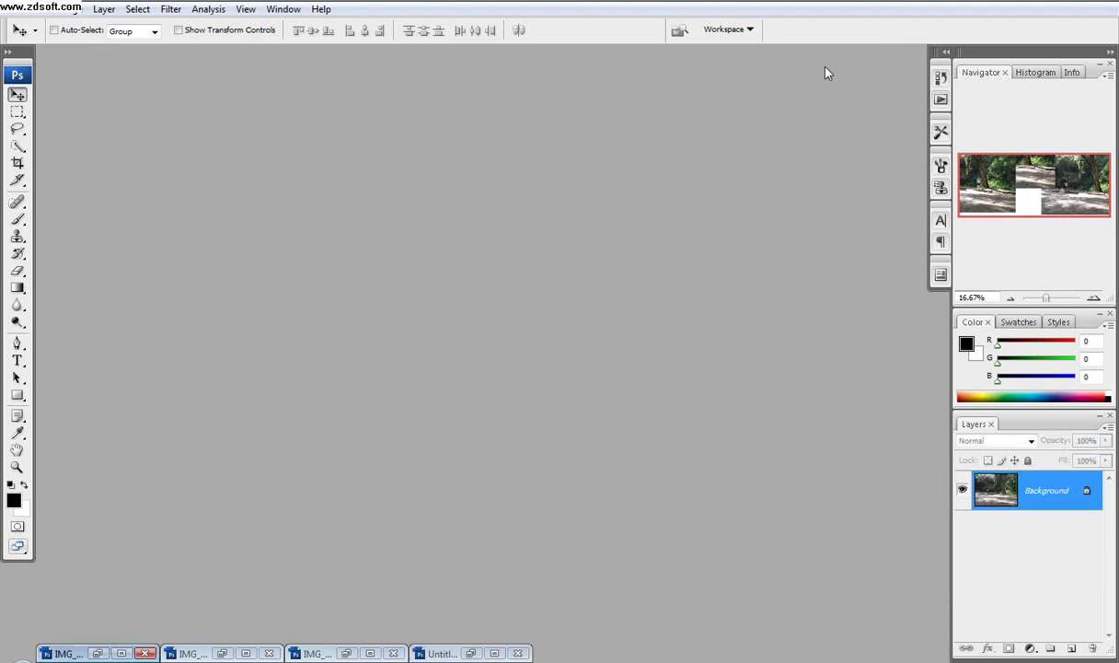
- Maximize Untitled-1 and slide Layer 3's photo right toward the middle of the canvas
{"action": "left_click", "coordinate": [824, 62]}
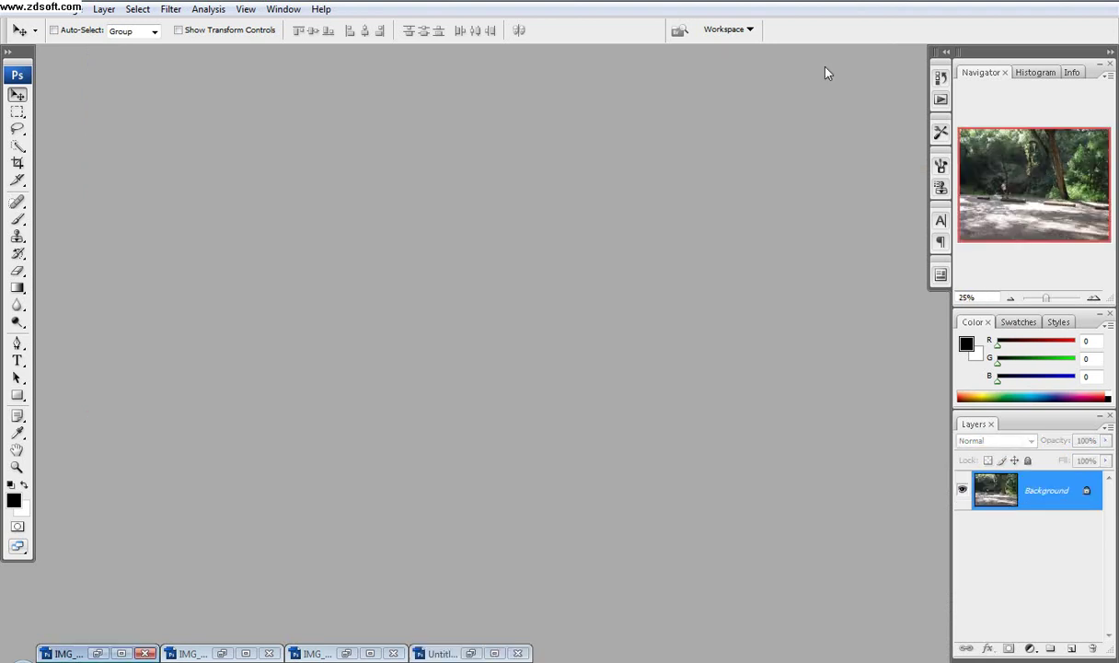
{"action": "left_click", "coordinate": [494, 653]}
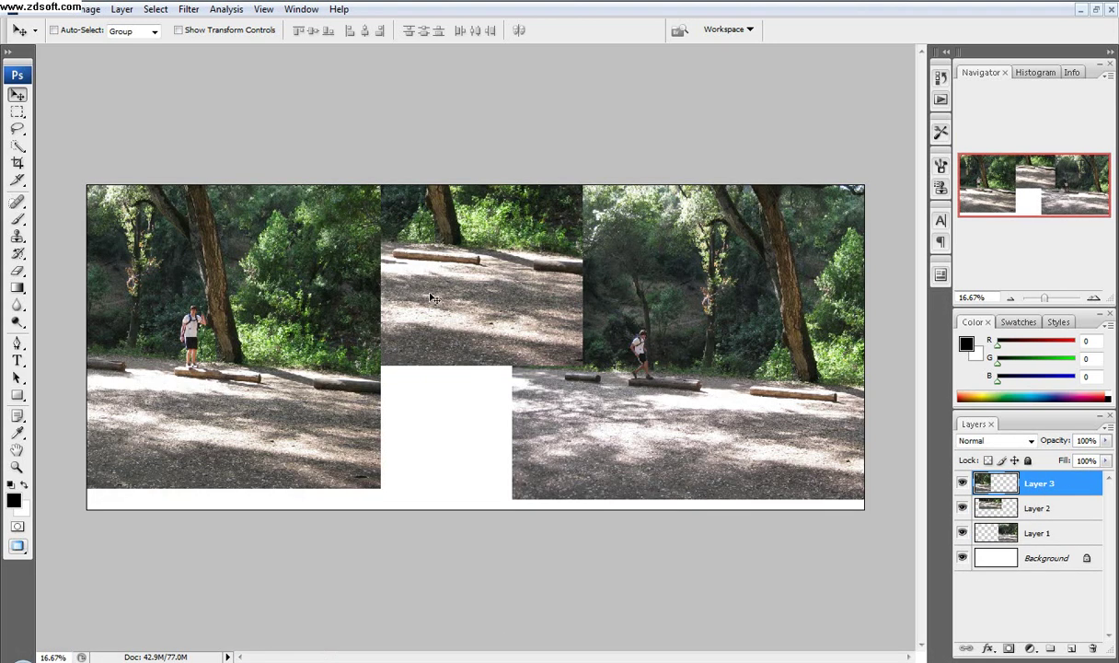
{"action": "left_click_drag", "start_coordinate": [492, 249], "coordinate": [795, 250]}
{"action": "left_click_drag", "start_coordinate": [560, 388], "coordinate": [583, 384]}
- Move Layer 2 left and down, put Layer 1 on the right half, then reshow all layers
{"action": "left_click", "coordinate": [1040, 508]}
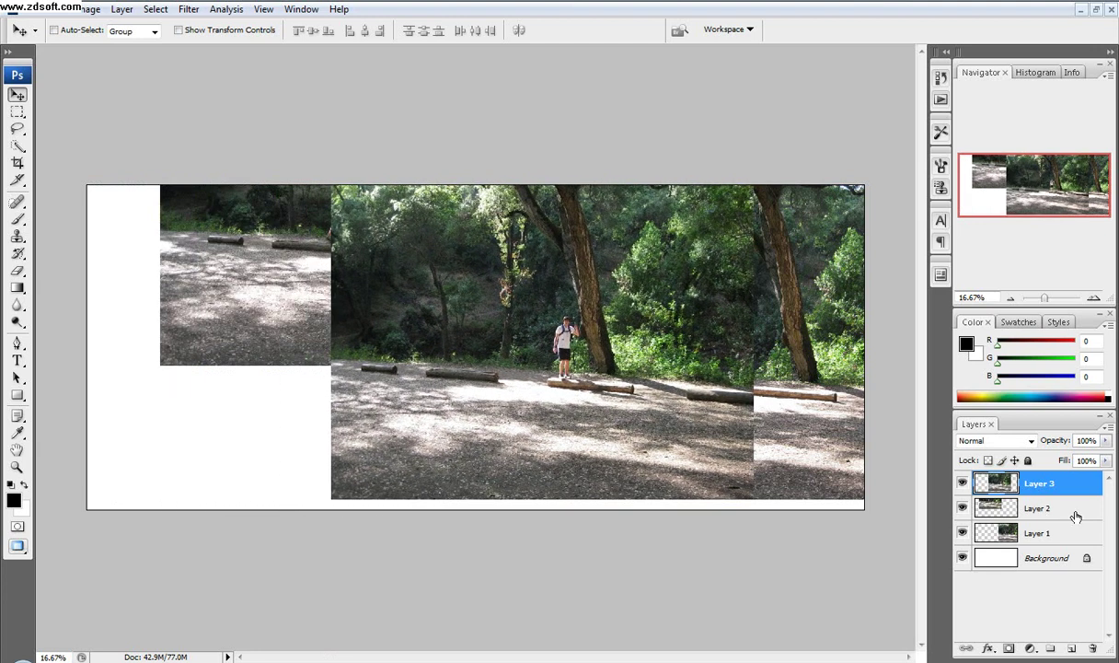
{"action": "left_click", "coordinate": [962, 483]}
{"action": "left_click_drag", "start_coordinate": [671, 272], "coordinate": [684, 414]}
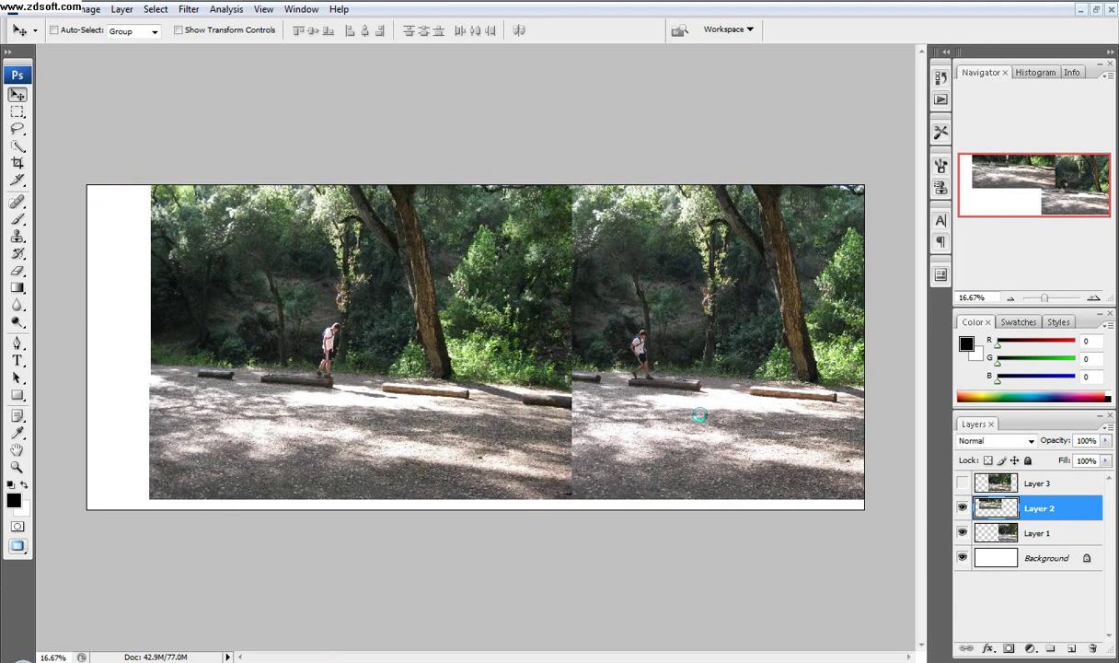
{"action": "left_click", "coordinate": [1058, 533]}
{"action": "left_click_drag", "start_coordinate": [534, 423], "coordinate": [874, 431]}
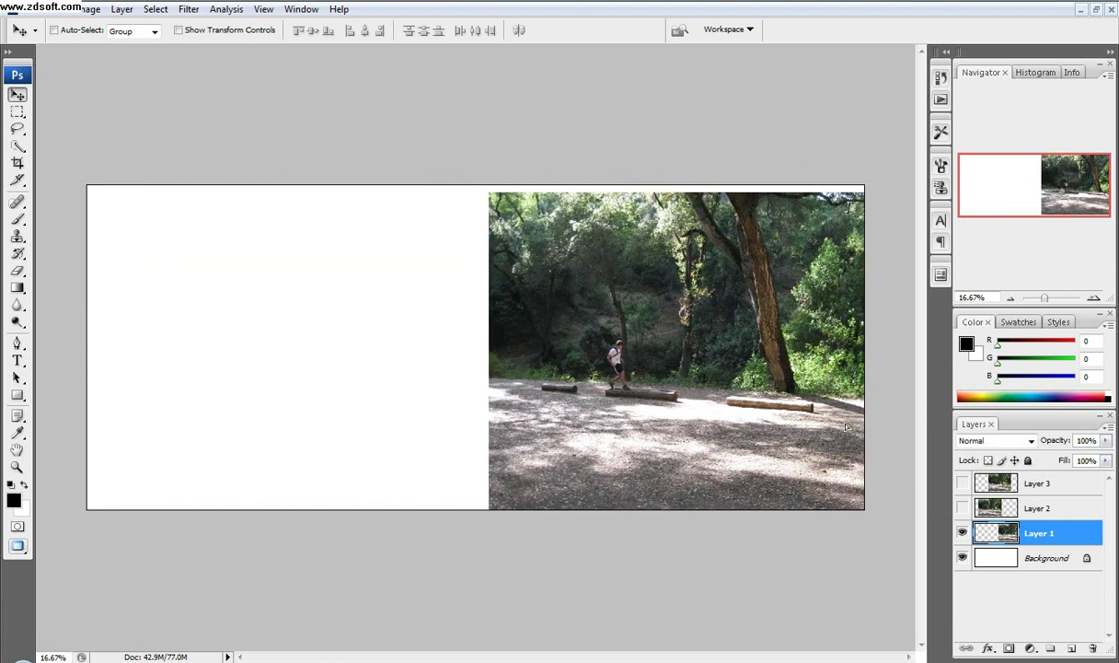
{"action": "left_click", "coordinate": [962, 508]}
{"action": "left_click", "coordinate": [962, 486]}
{"action": "left_click", "coordinate": [1040, 483]}
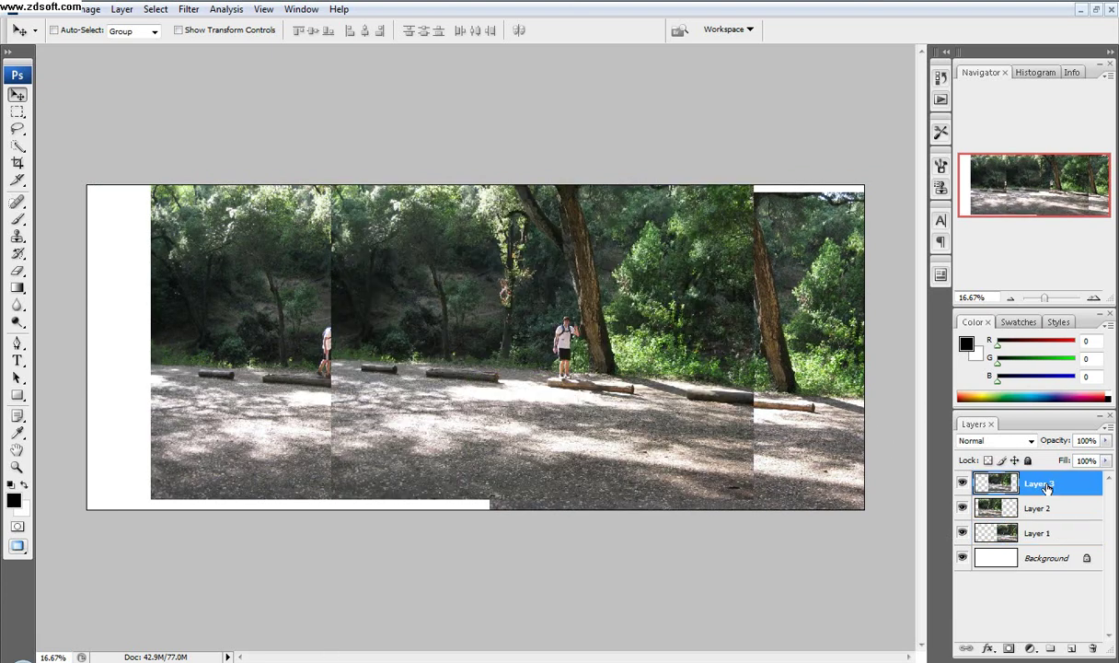
- Select Layers 1–3 and run Edit > Auto-Align Layers with Auto projection
{"action": "left_click", "coordinate": [1056, 535], "text": "shift"}
{"action": "left_click", "coordinate": [87, 11]}
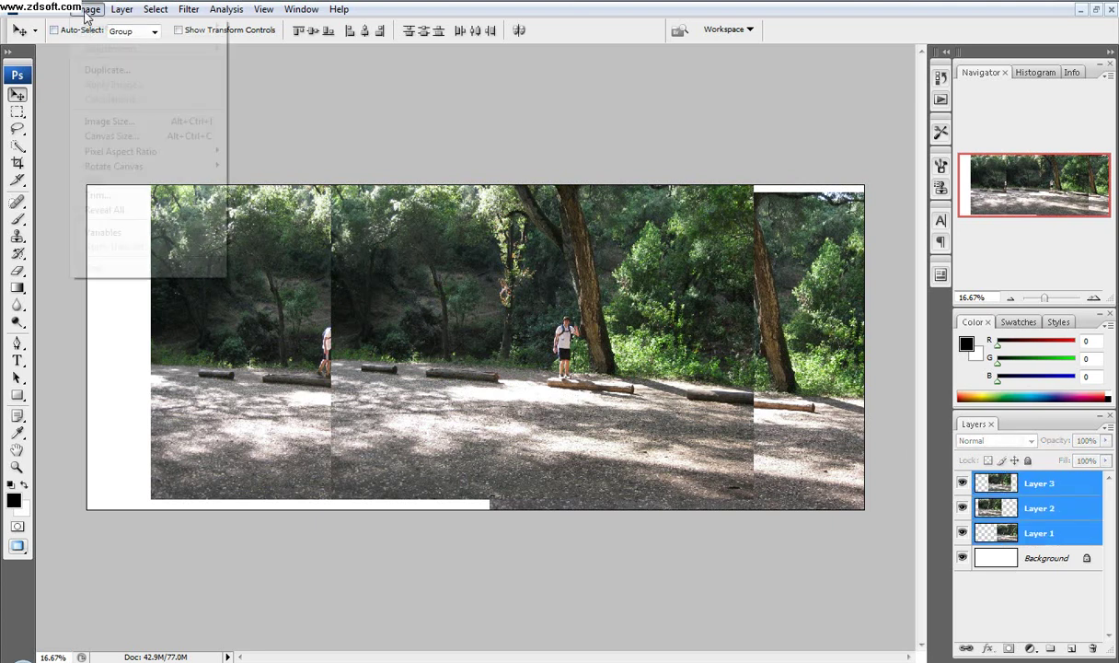
{"action": "mouse_move", "coordinate": [56, 14]}
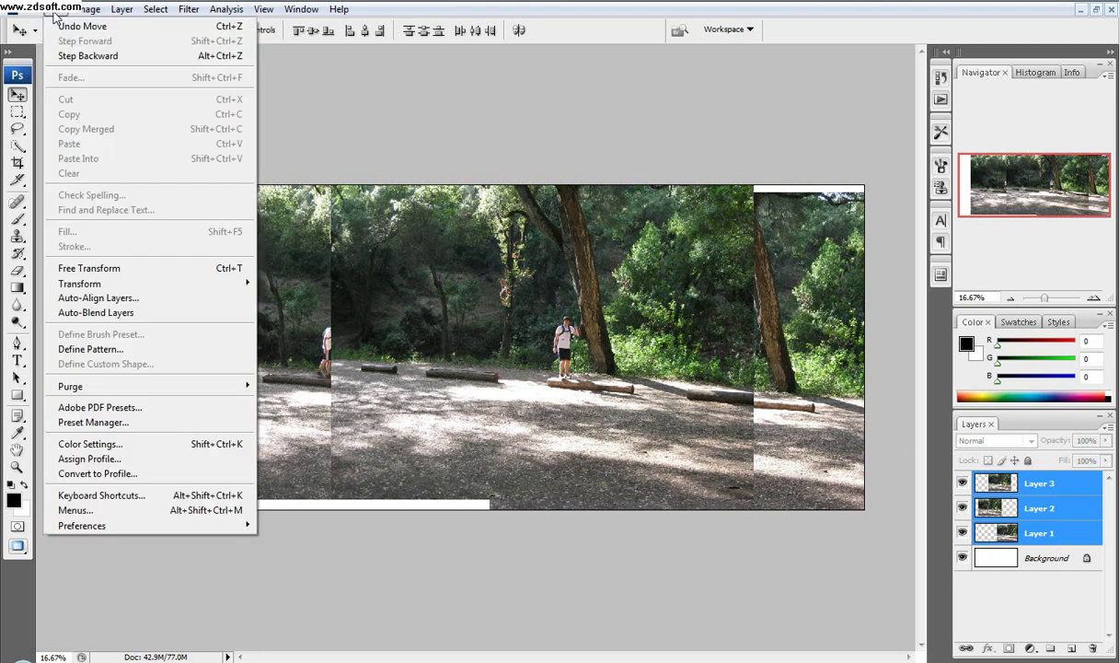
{"action": "left_click", "coordinate": [100, 297]}
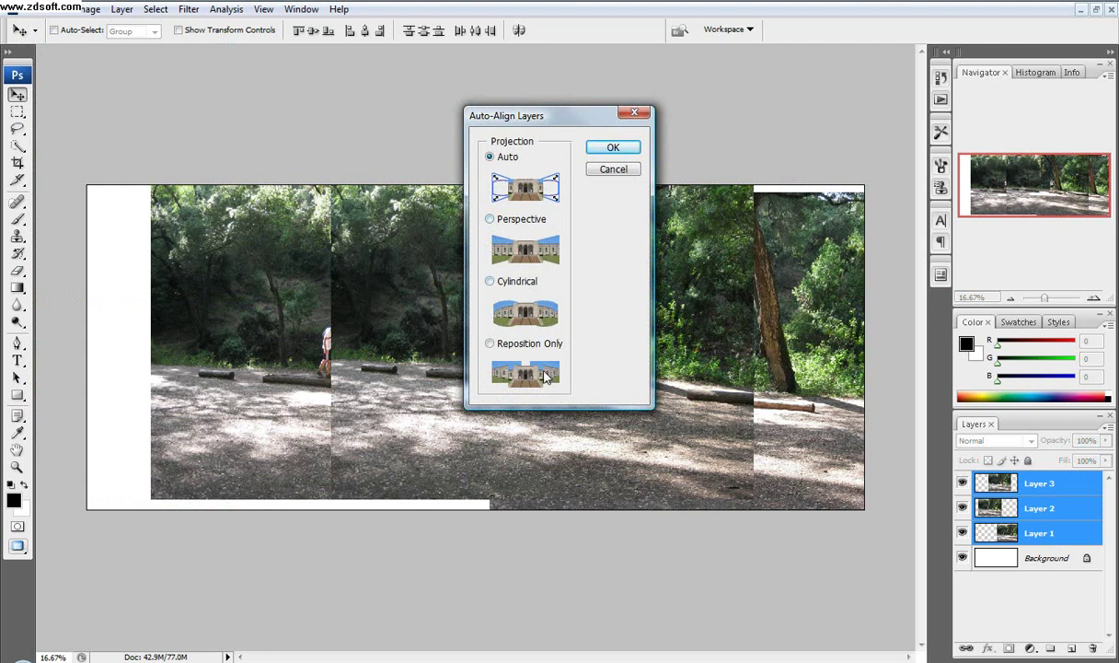
{"action": "left_click", "coordinate": [611, 148]}
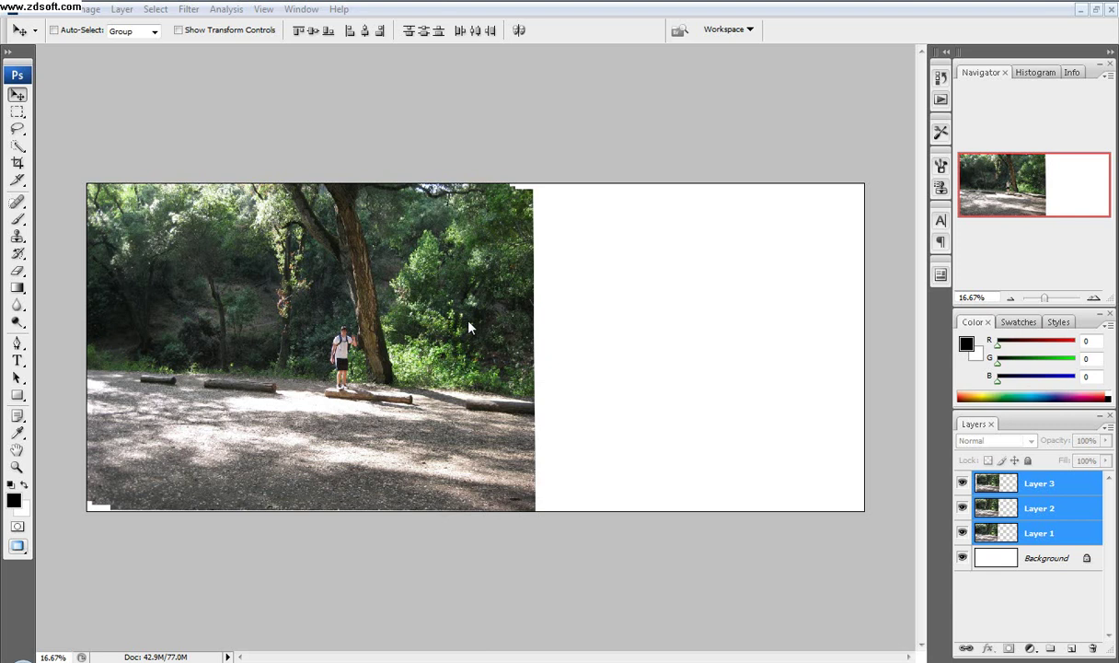
- Open the Image menu and dismiss it without choosing a command
{"action": "left_click", "coordinate": [66, 10]}
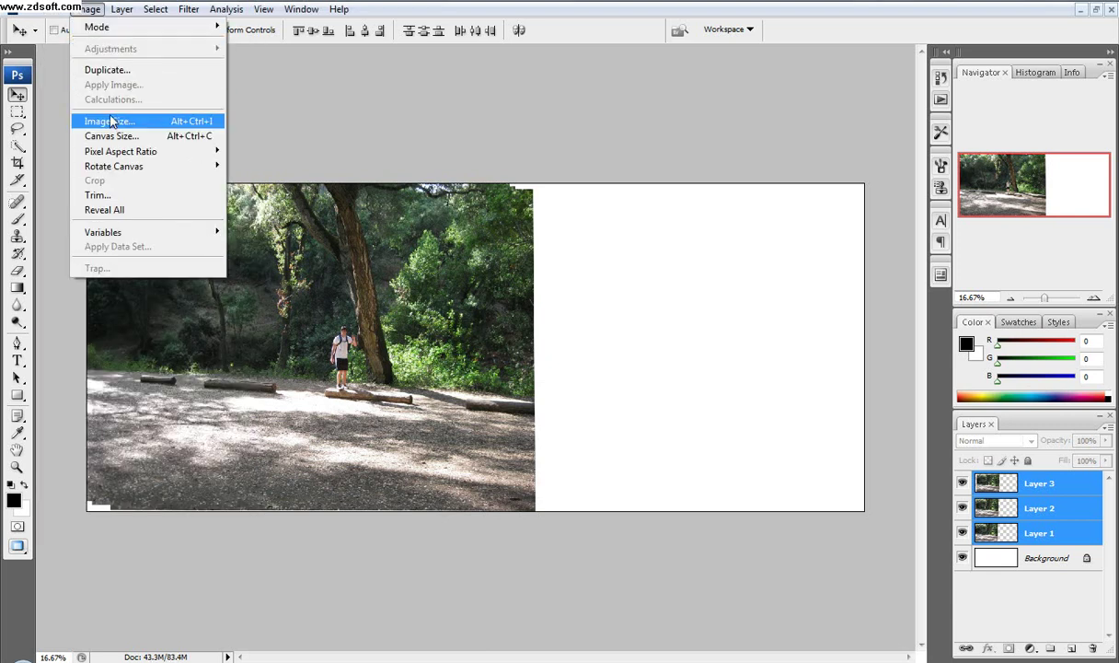
{"action": "left_click", "coordinate": [382, 107]}
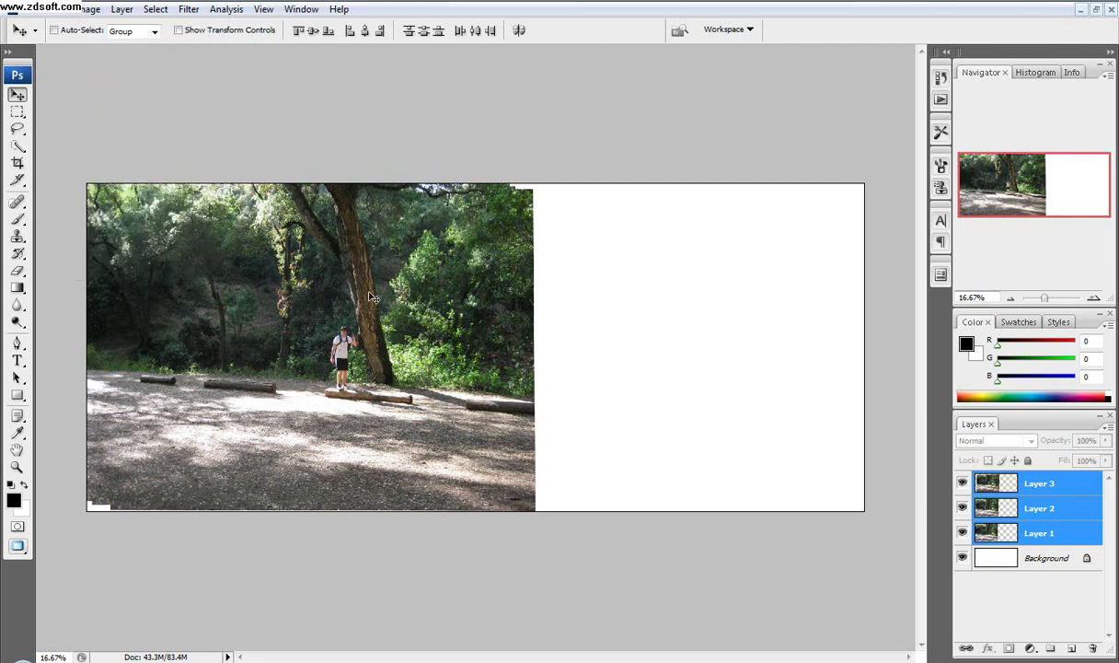
- Crop to the aligned photo area with the left edge nudged slightly inward, then commit
{"action": "left_click", "coordinate": [18, 163]}
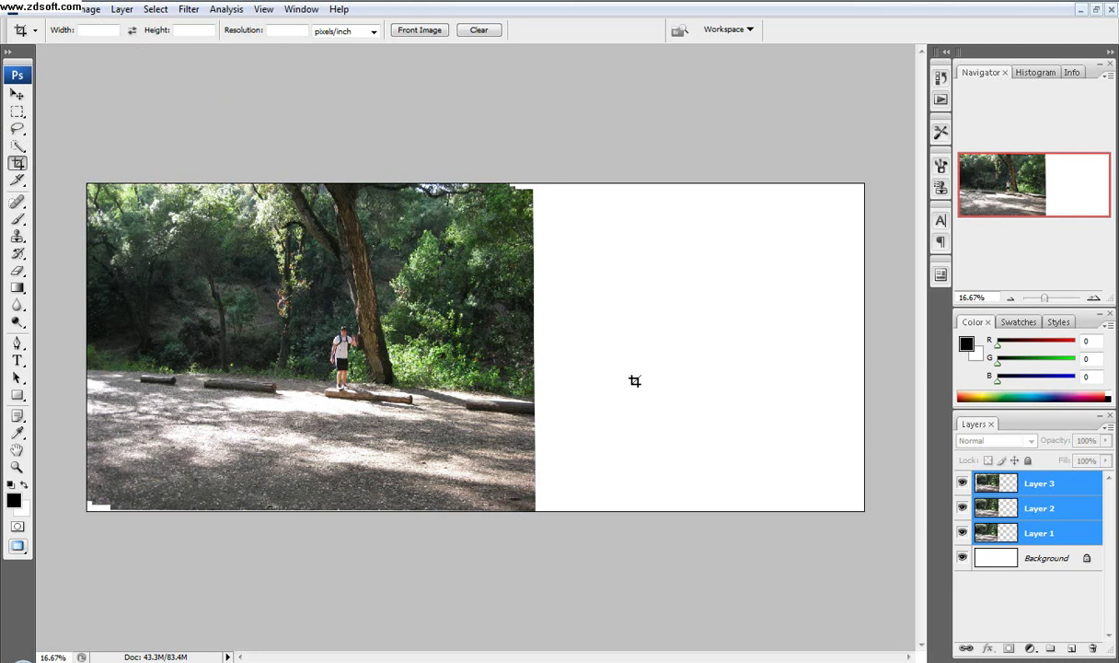
{"action": "left_click_drag", "start_coordinate": [522, 499], "coordinate": [61, 191]}
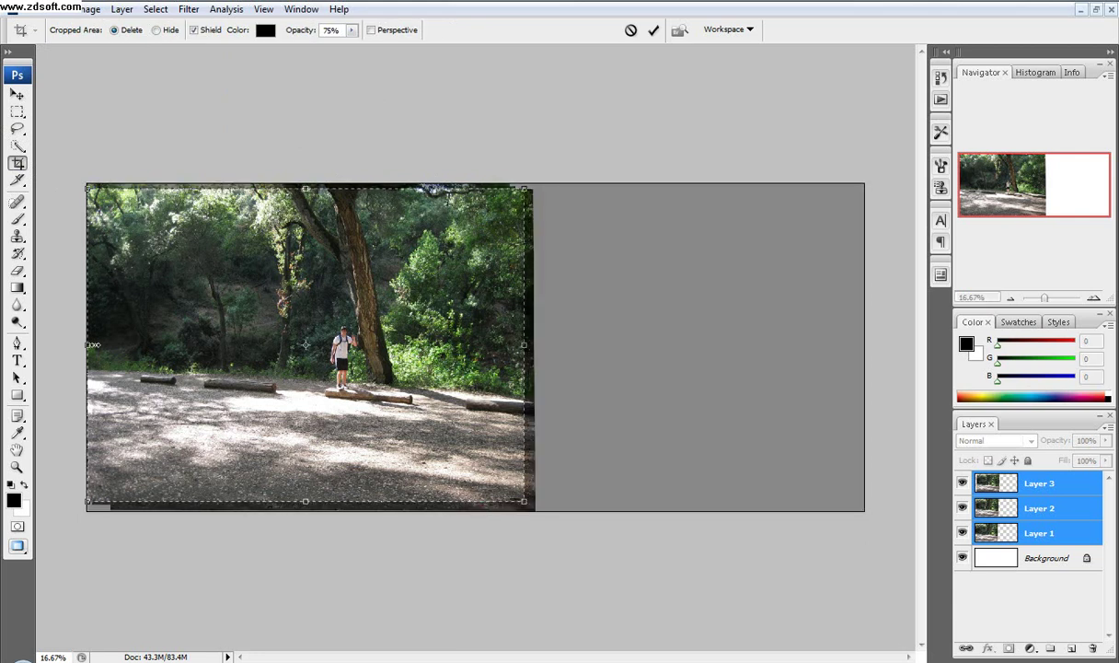
{"action": "left_click_drag", "start_coordinate": [88, 328], "coordinate": [93, 327]}
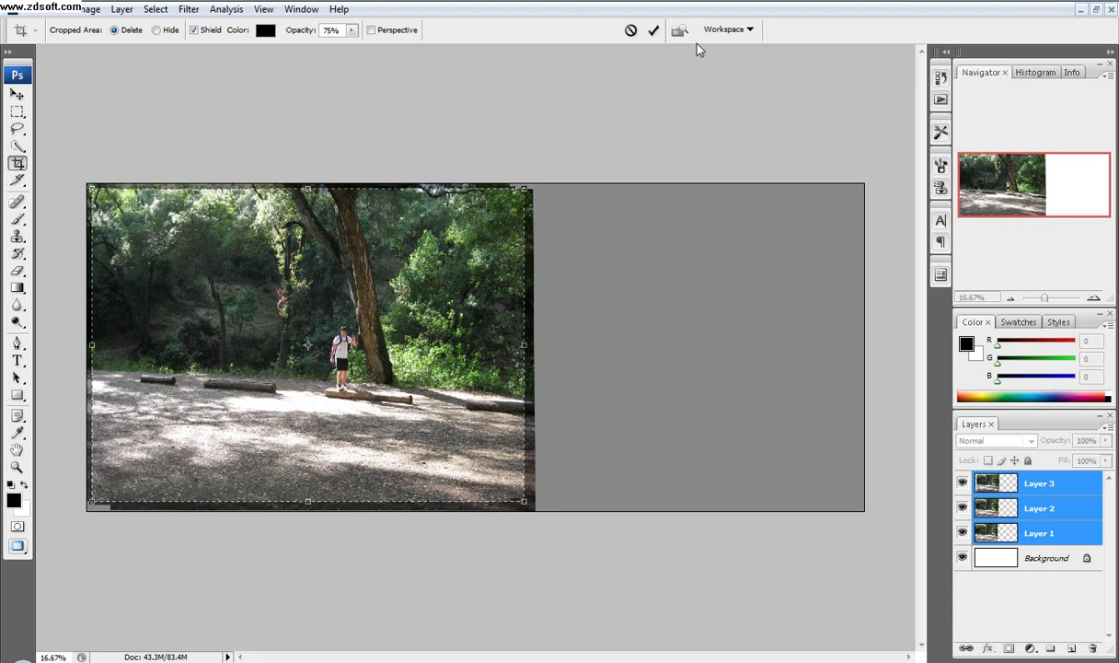
{"action": "left_click", "coordinate": [654, 30]}
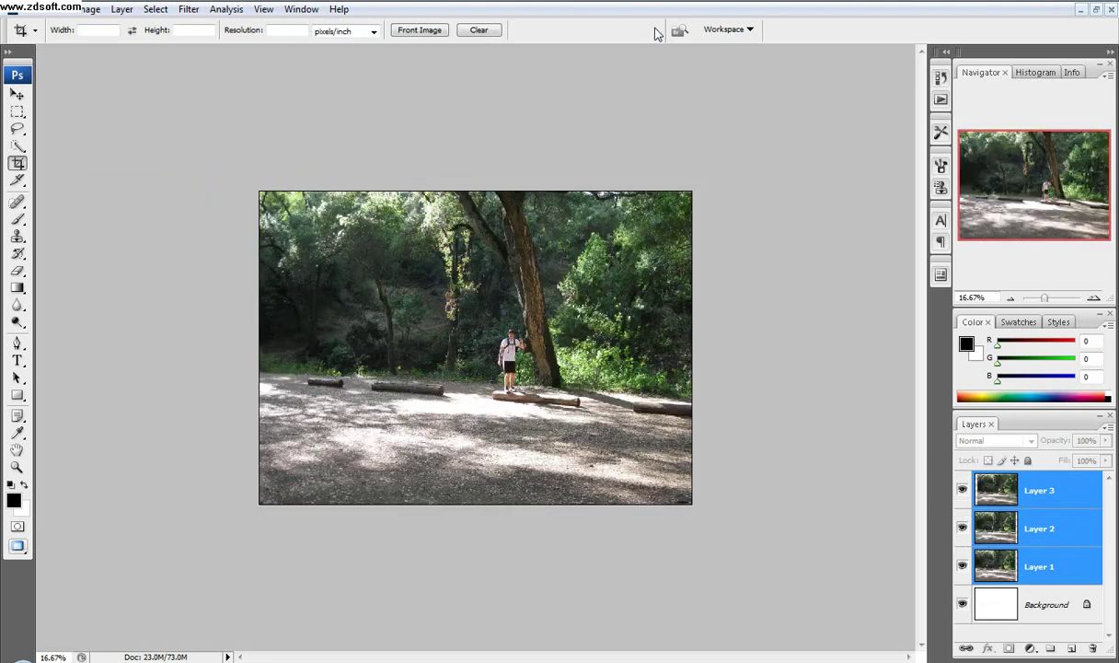
{"action": "key", "text": "ctrl+0"}
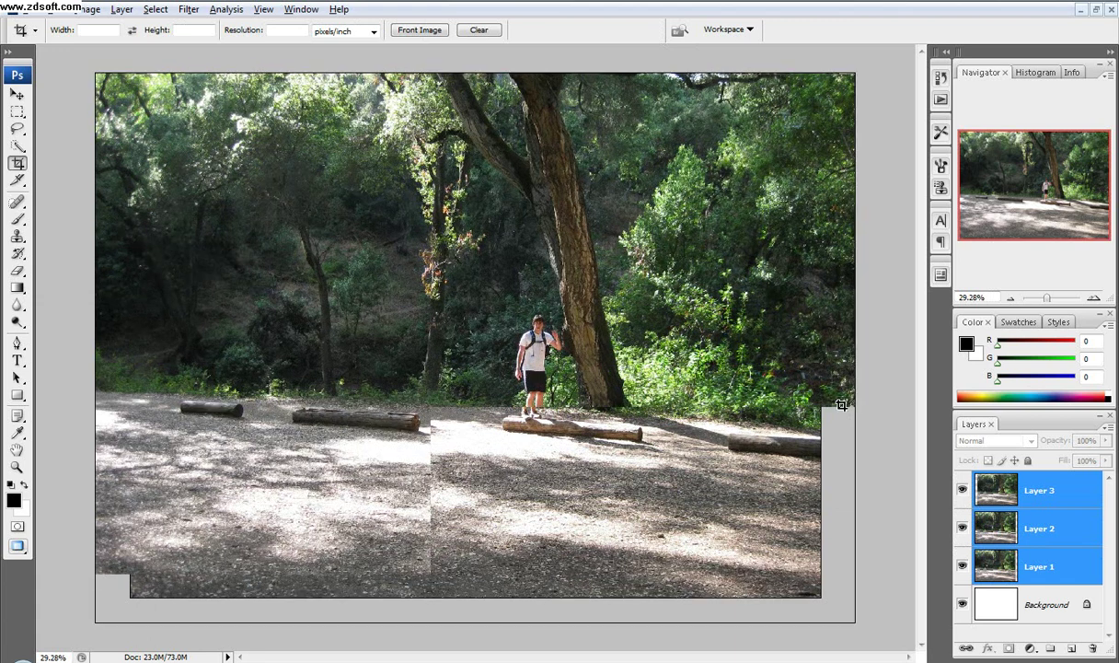
{"action": "left_click", "coordinate": [1054, 500]}
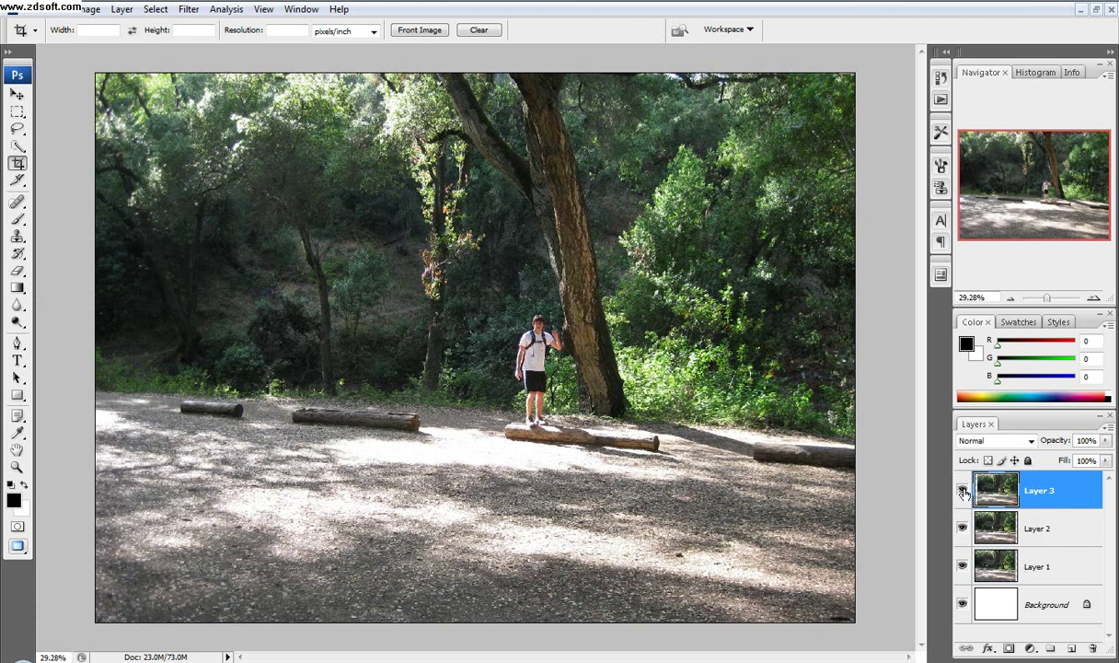
{"action": "left_click", "coordinate": [963, 490]}
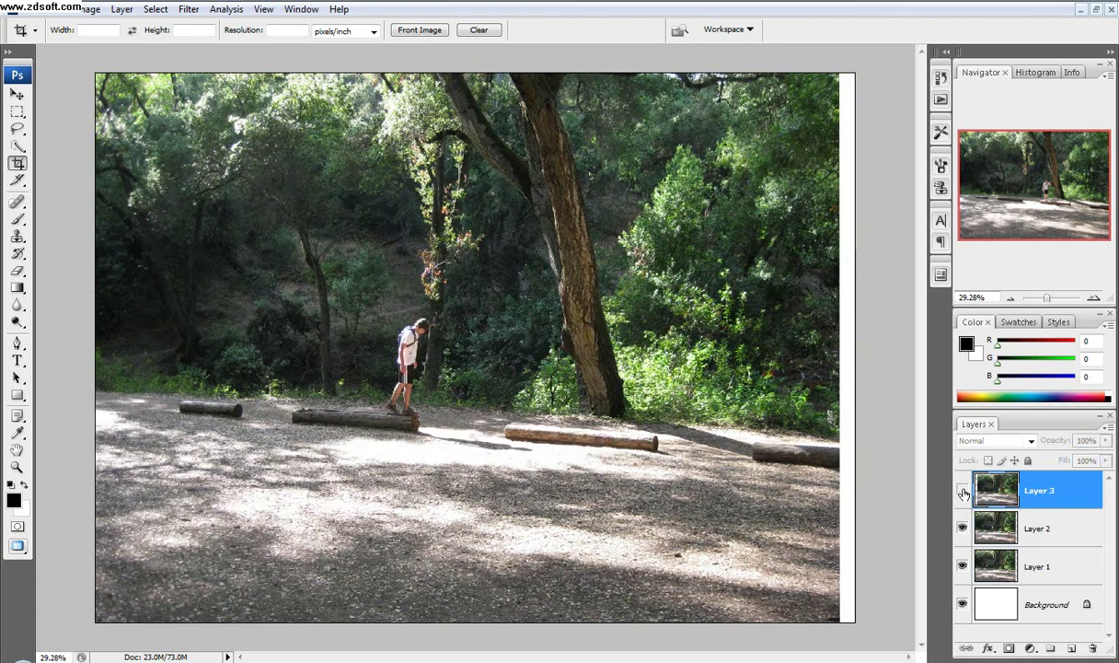
{"action": "left_click", "coordinate": [963, 491]}
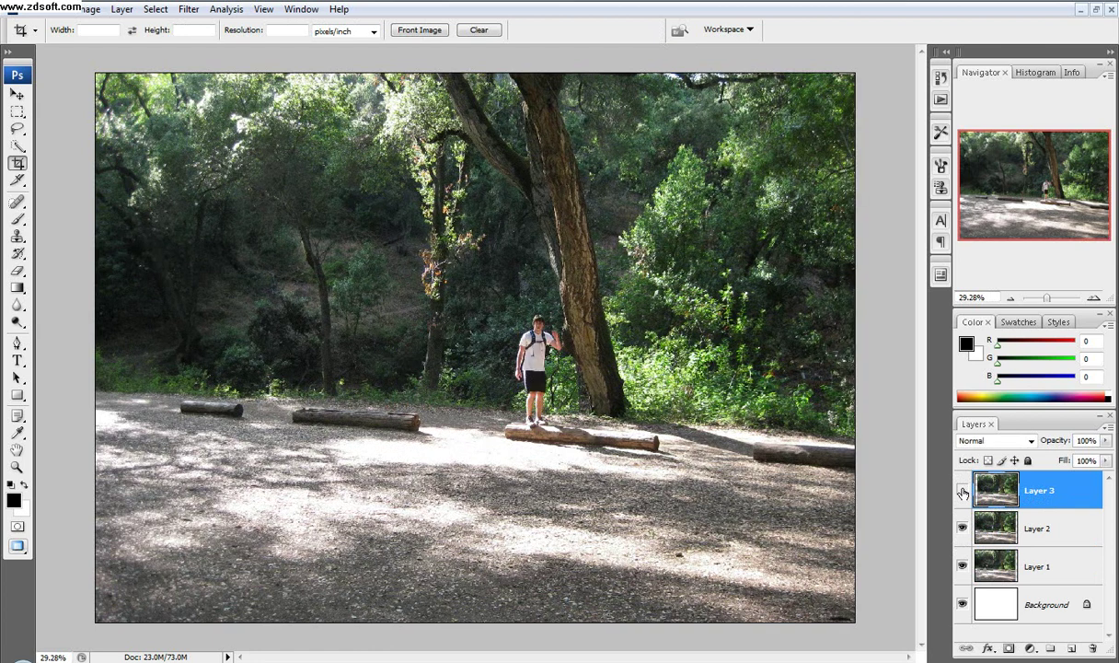
{"action": "left_click", "coordinate": [962, 490]}
{"action": "left_click", "coordinate": [963, 491]}
{"action": "left_click", "coordinate": [963, 491]}
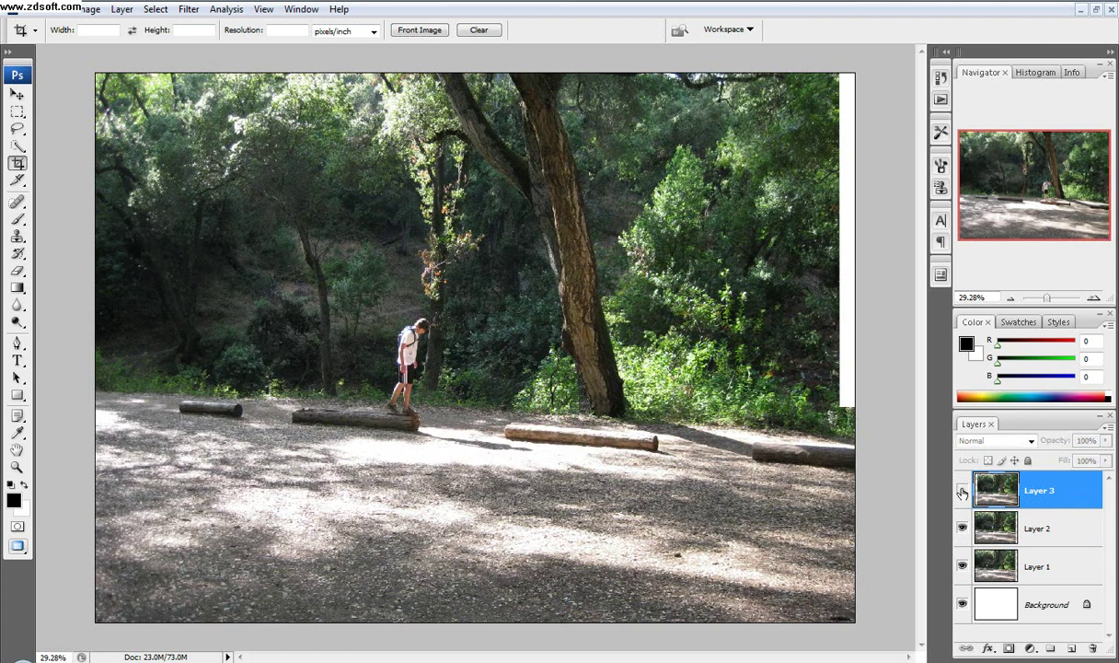
{"action": "left_click", "coordinate": [963, 490]}
{"action": "left_click", "coordinate": [963, 491]}
{"action": "left_click", "coordinate": [963, 528]}
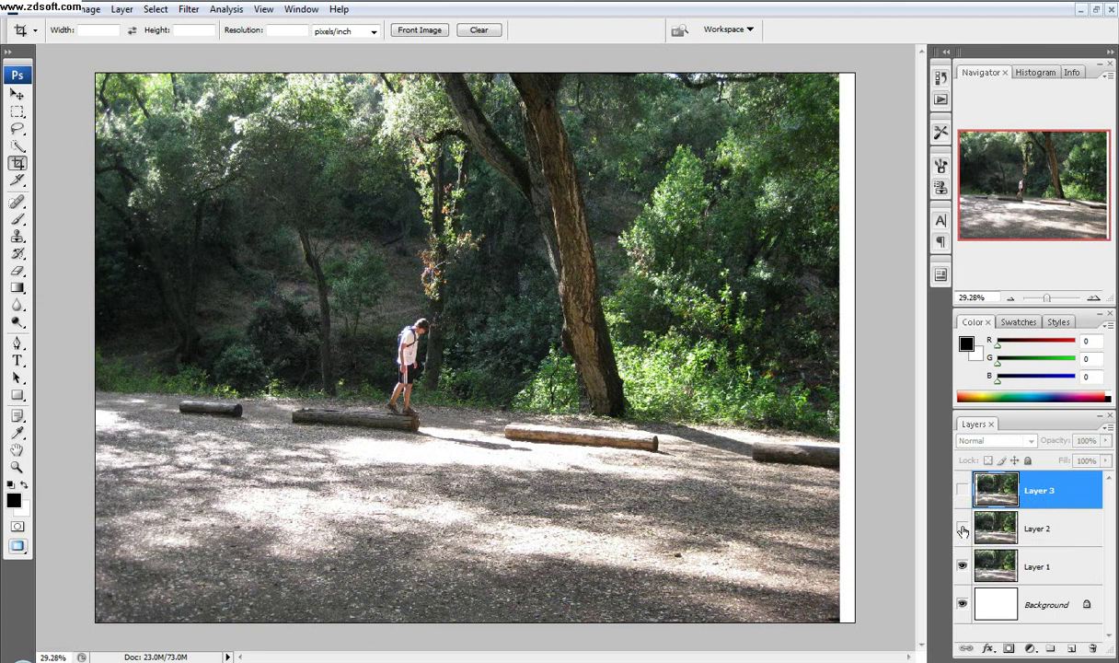
{"action": "left_click", "coordinate": [963, 529]}
{"action": "left_click", "coordinate": [963, 529]}
{"action": "left_click", "coordinate": [963, 529]}
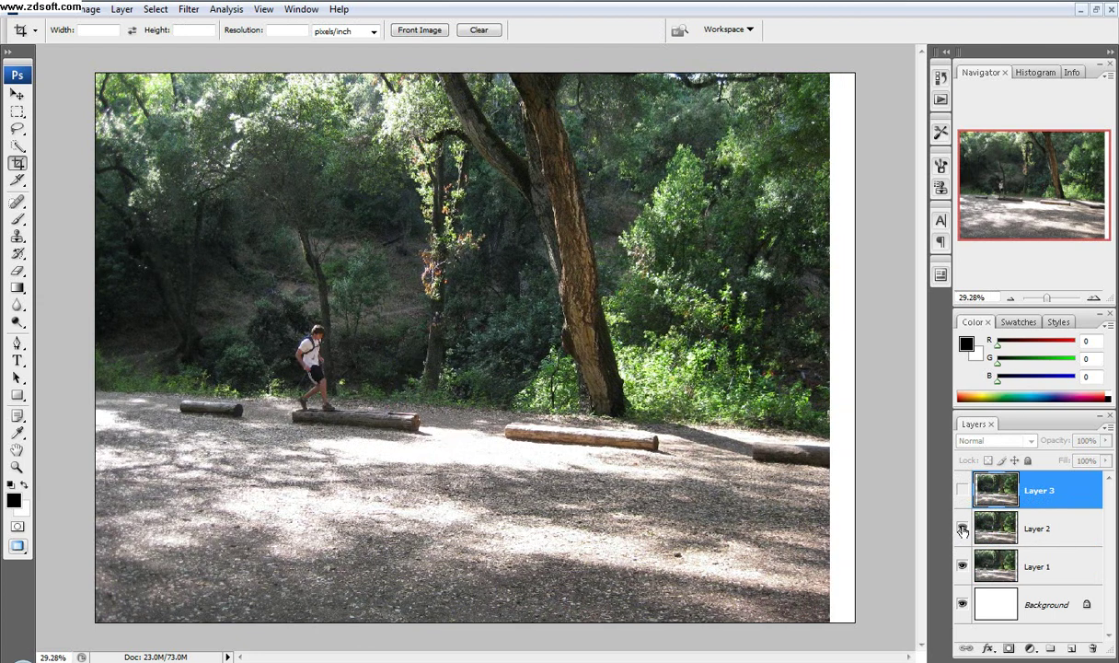
{"action": "left_click", "coordinate": [963, 529]}
{"action": "left_click", "coordinate": [963, 491]}
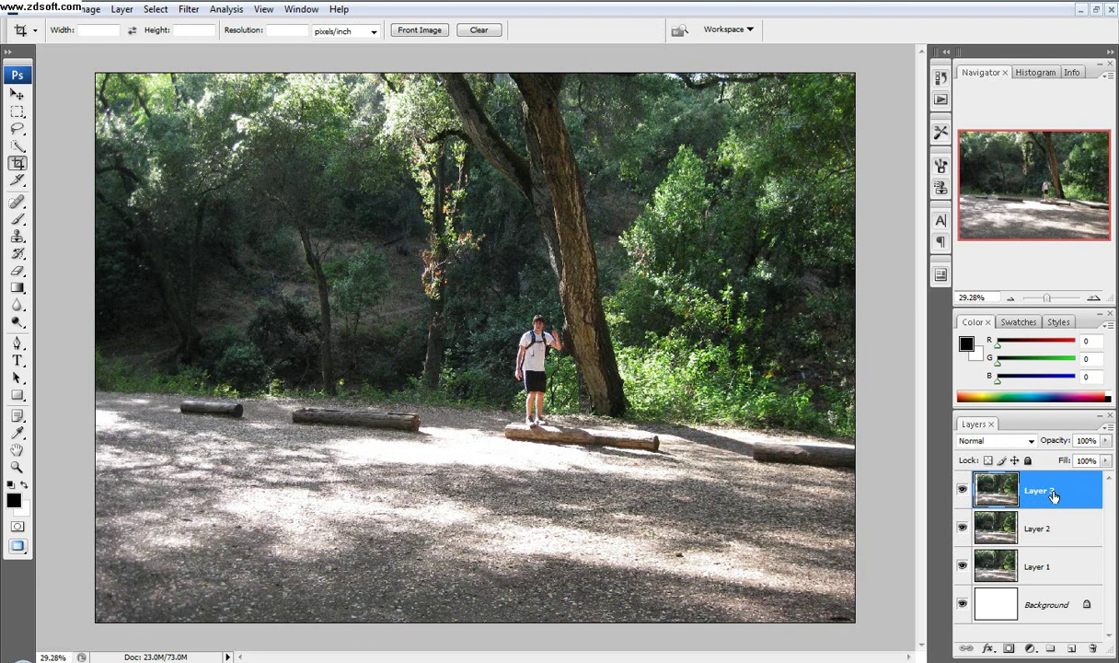
- With a 200 px eraser, erase Layer 3 to reveal the man on the log
{"action": "left_click", "coordinate": [18, 271]}
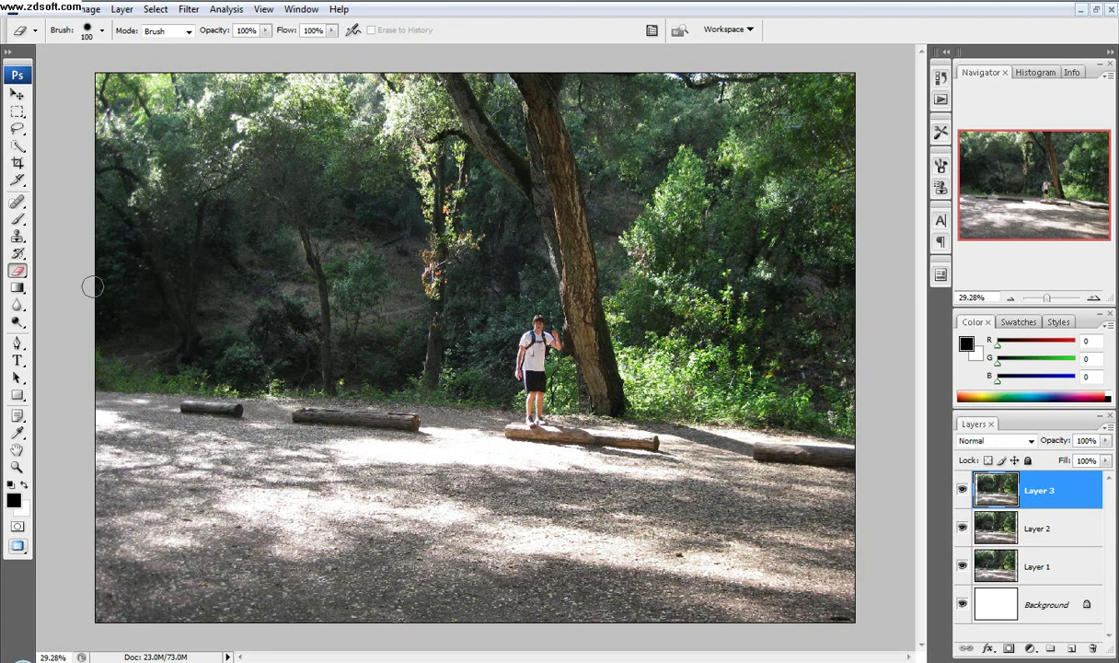
{"action": "left_click", "coordinate": [962, 492]}
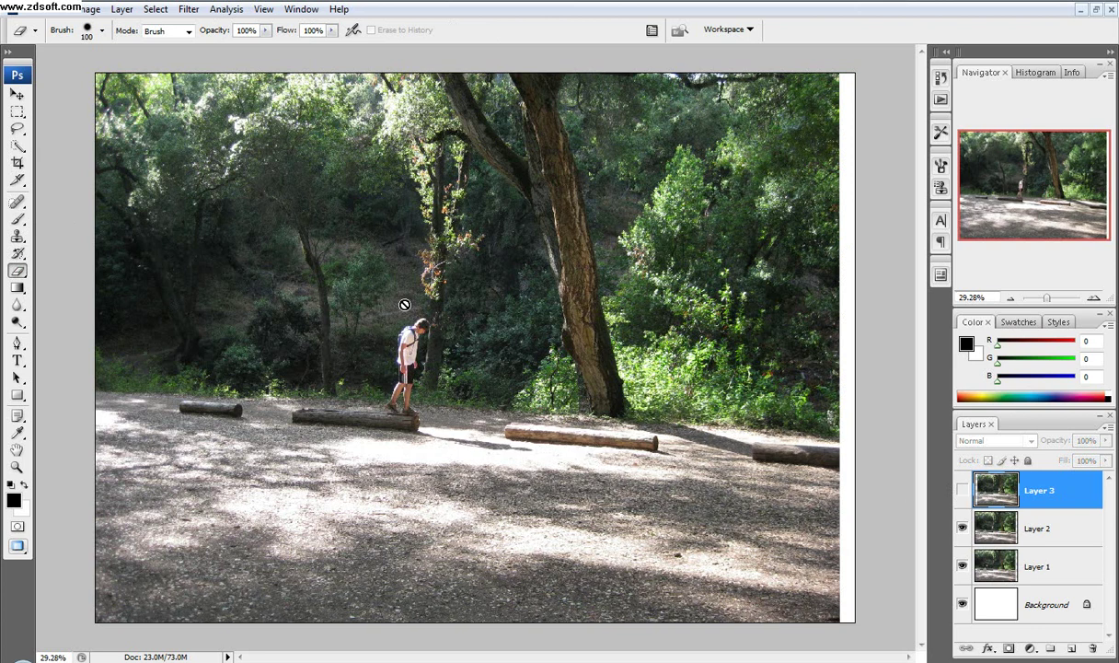
{"action": "left_click", "coordinate": [962, 491]}
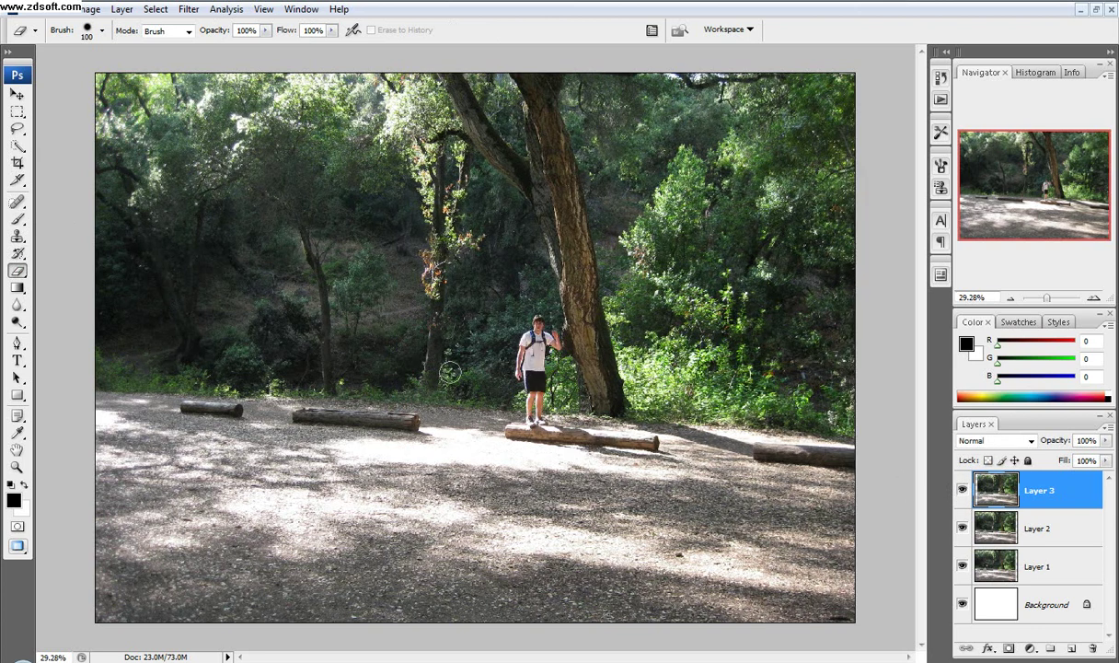
{"action": "key", "text": "bracketright"}
{"action": "key", "text": "bracketright"}
{"action": "key", "text": "bracketright"}
{"action": "key", "text": "bracketright"}
{"action": "mouse_move", "coordinate": [399, 397]}
{"action": "left_mouse_down"}
{"action": "mouse_move", "coordinate": [412, 315]}
{"action": "mouse_move", "coordinate": [402, 400]}
{"action": "mouse_move", "coordinate": [426, 366]}
{"action": "left_mouse_up"}
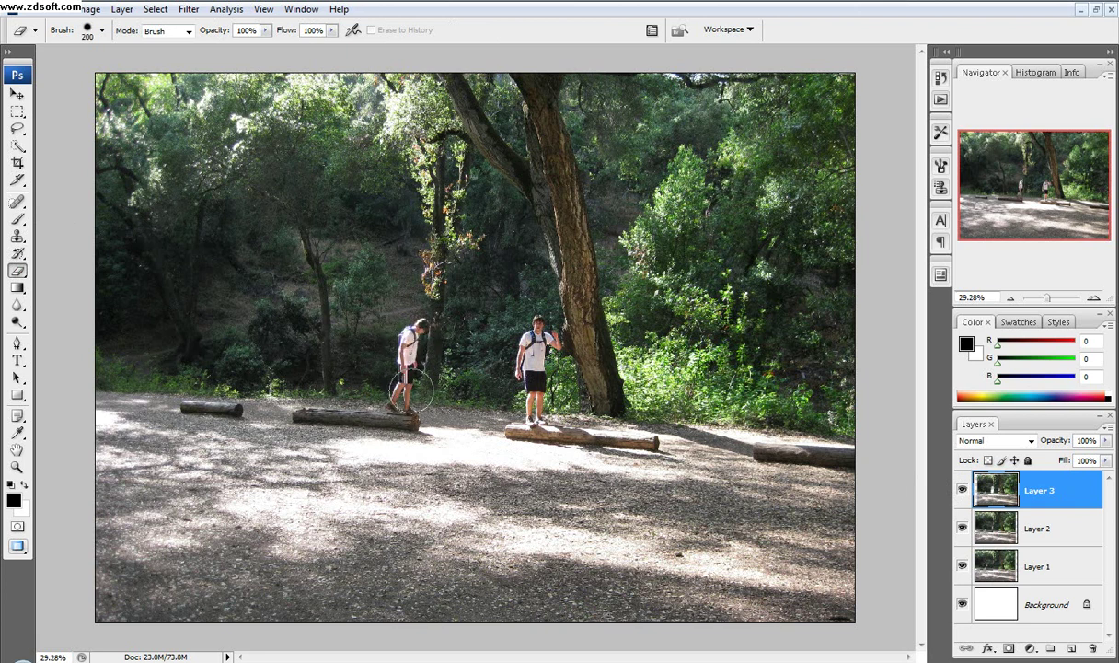
- Check the lower layers, then erase more around the revealed man with a 250 px eraser
{"action": "left_click", "coordinate": [962, 491]}
{"action": "left_click", "coordinate": [963, 529]}
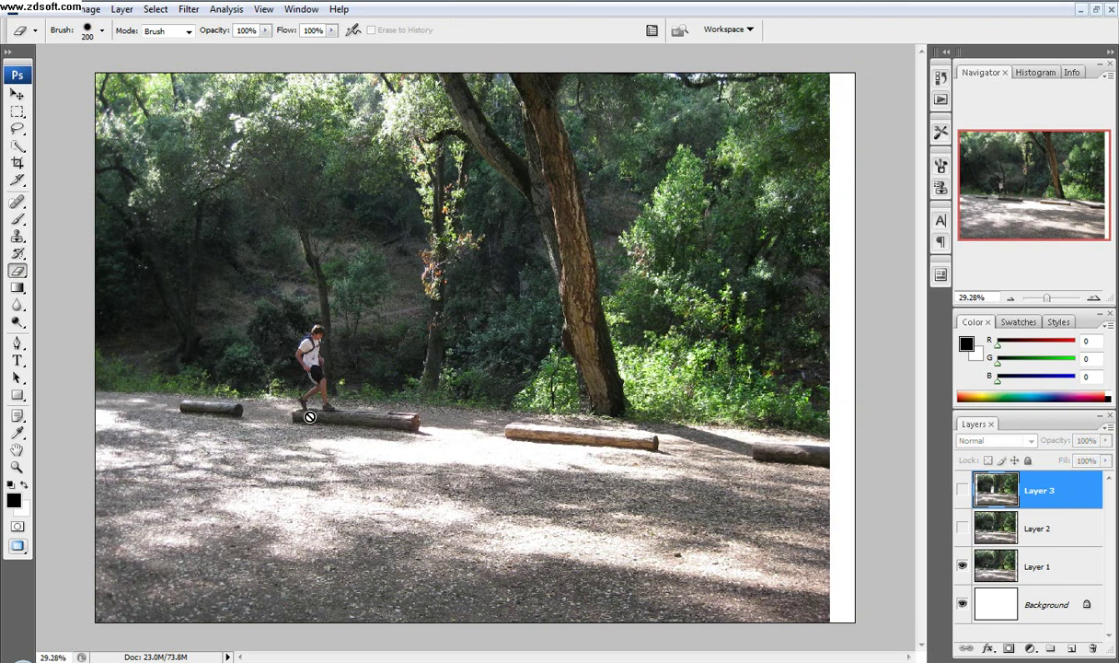
{"action": "left_click", "coordinate": [962, 491]}
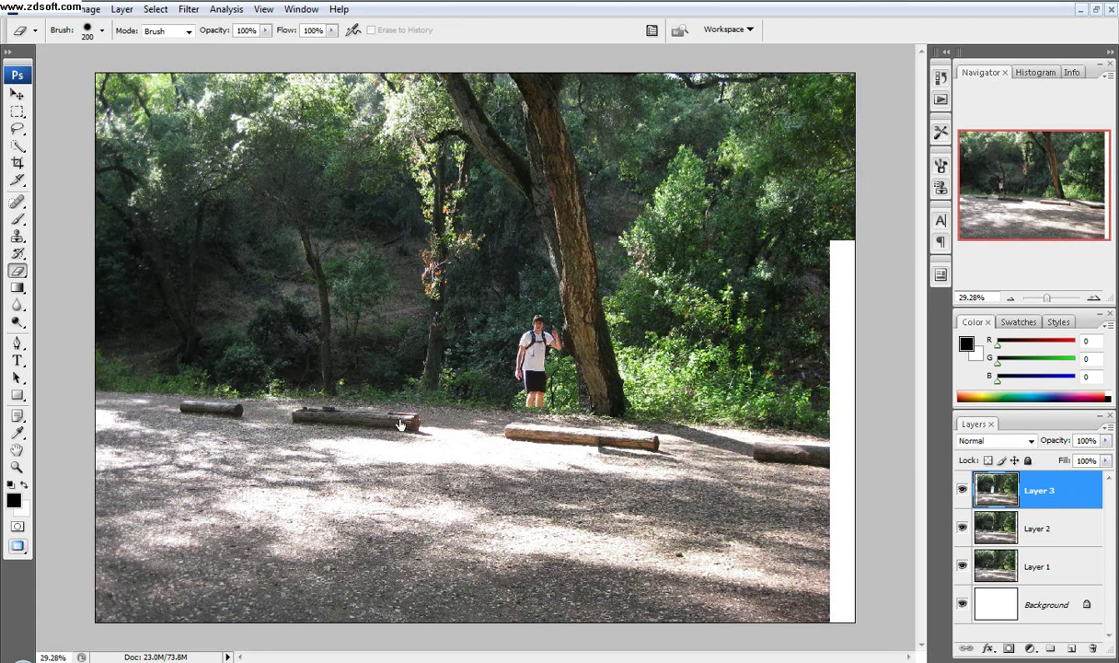
{"action": "left_click", "coordinate": [963, 529]}
{"action": "key", "text": "bracketright"}
{"action": "key", "text": "bracketright"}
{"action": "key", "text": "bracketleft"}
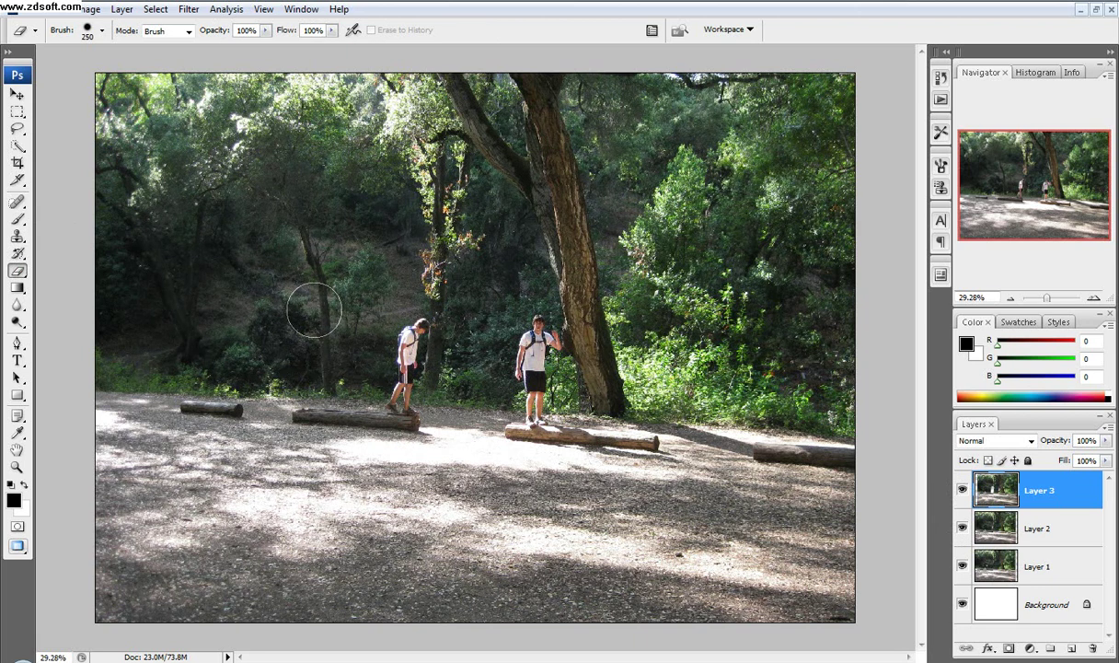
{"action": "left_click_drag", "start_coordinate": [309, 395], "coordinate": [310, 318]}
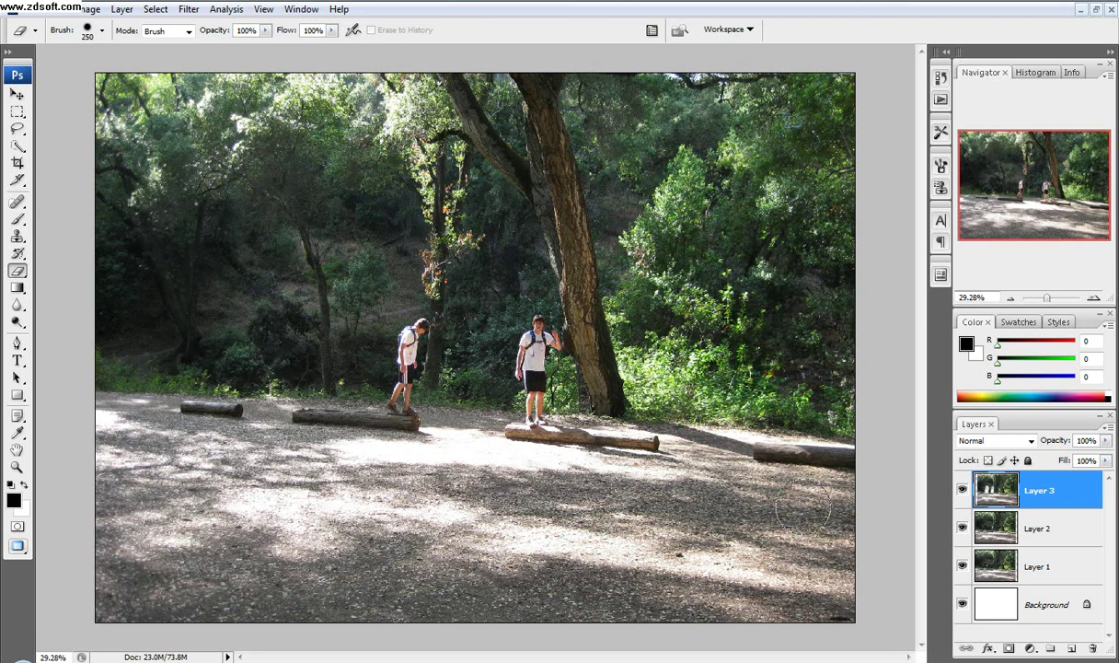
- On Layer 2, erase over the left log to reveal Layer 1's man as a third copy
{"action": "left_click", "coordinate": [1038, 527]}
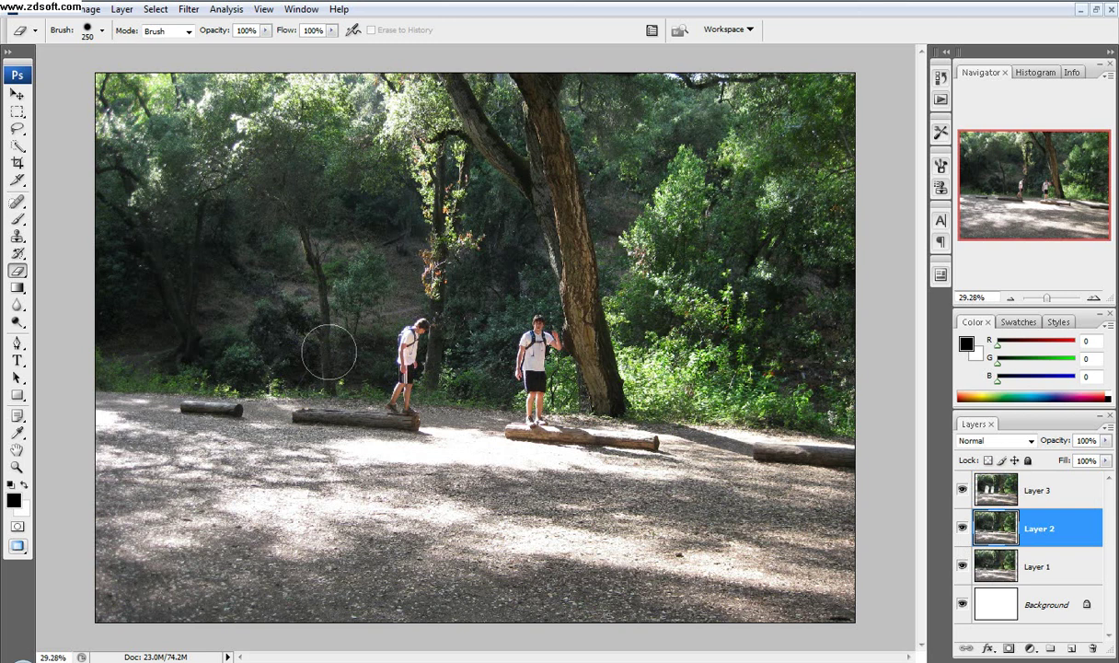
{"action": "mouse_move", "coordinate": [307, 393]}
{"action": "left_mouse_down"}
{"action": "mouse_move", "coordinate": [305, 337]}
{"action": "mouse_move", "coordinate": [310, 347]}
{"action": "left_mouse_up"}
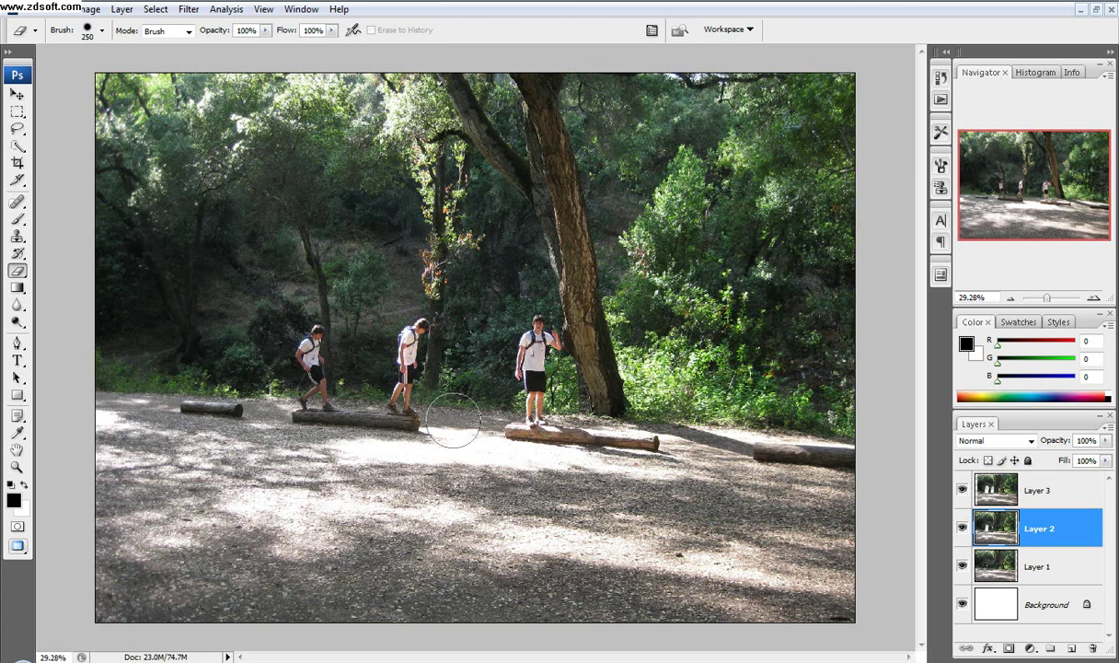
- Zoom in on the three copies of the hiker, briefly opening and closing the Edit menu
{"action": "scroll", "coordinate": [449, 368], "scroll_direction": "up", "scroll_amount": 1}
{"action": "scroll", "coordinate": [449, 368], "scroll_direction": "up", "scroll_amount": 3}
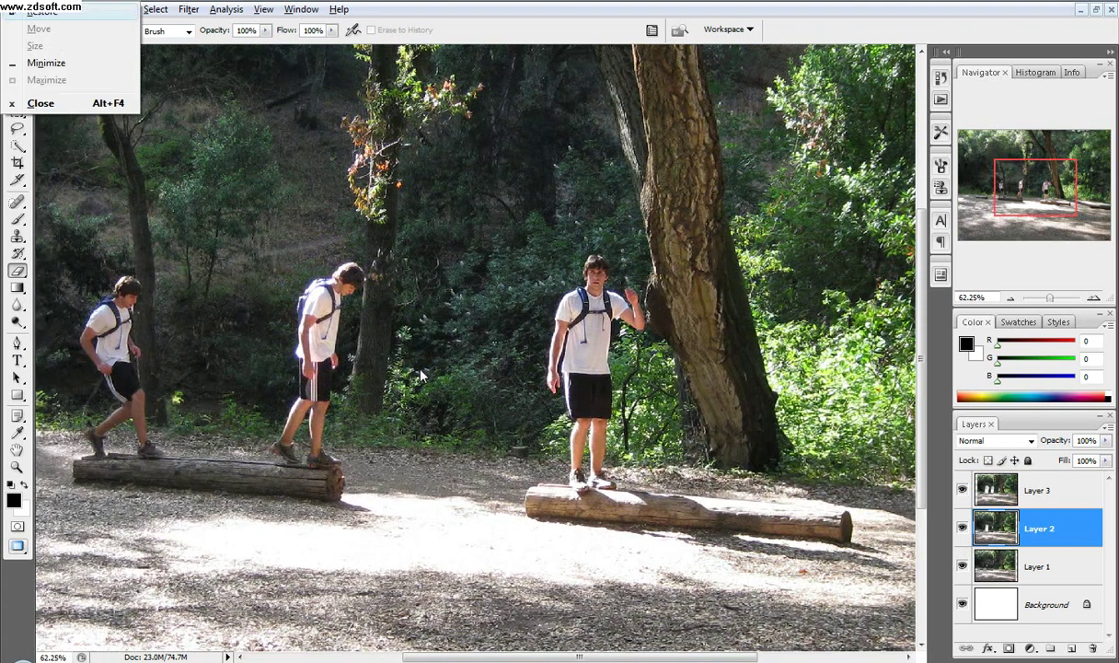
{"action": "scroll", "coordinate": [501, 367], "scroll_direction": "up", "scroll_amount": 1}
{"action": "scroll", "coordinate": [502, 366], "scroll_direction": "up", "scroll_amount": 1}
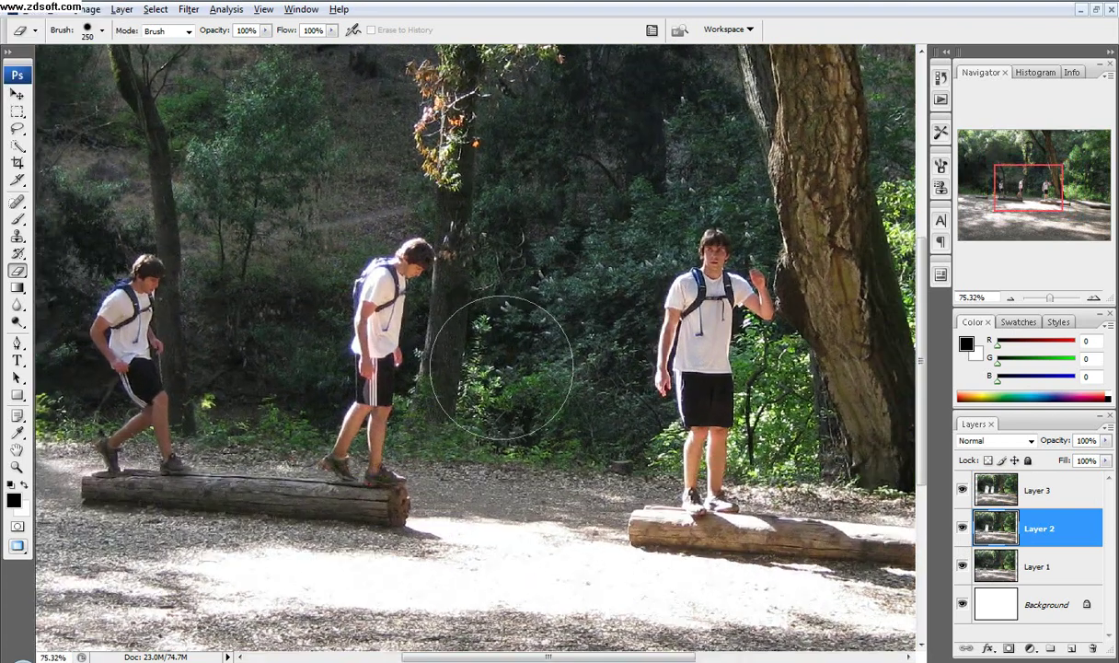
{"action": "left_click", "coordinate": [58, 13]}
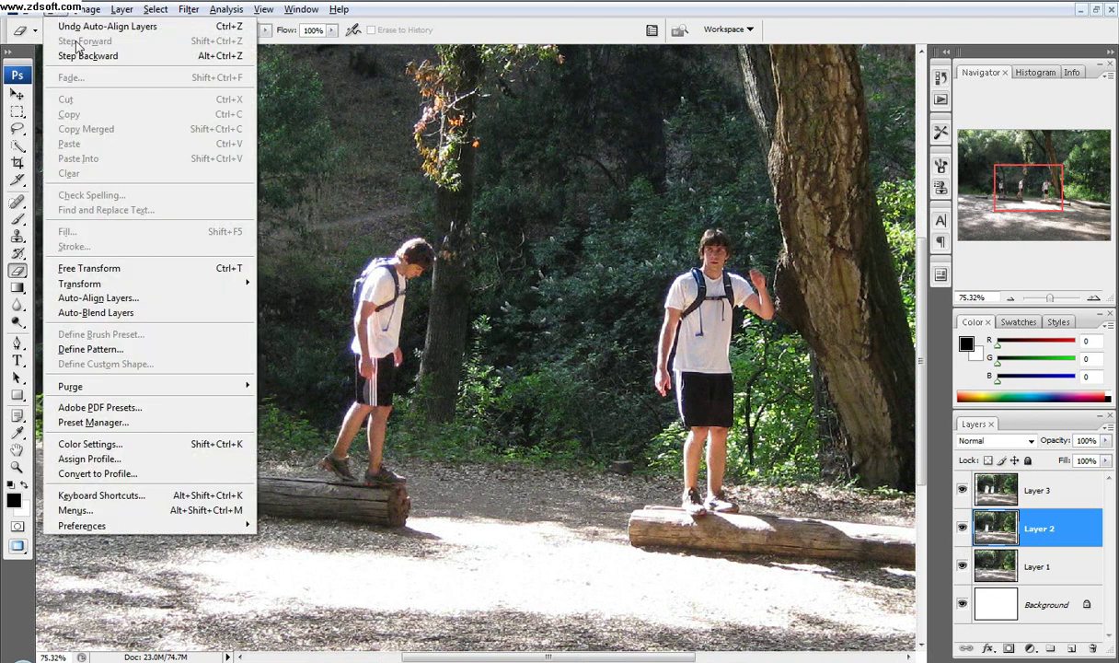
{"action": "mouse_move", "coordinate": [214, 292]}
{"action": "left_click", "coordinate": [400, 18]}
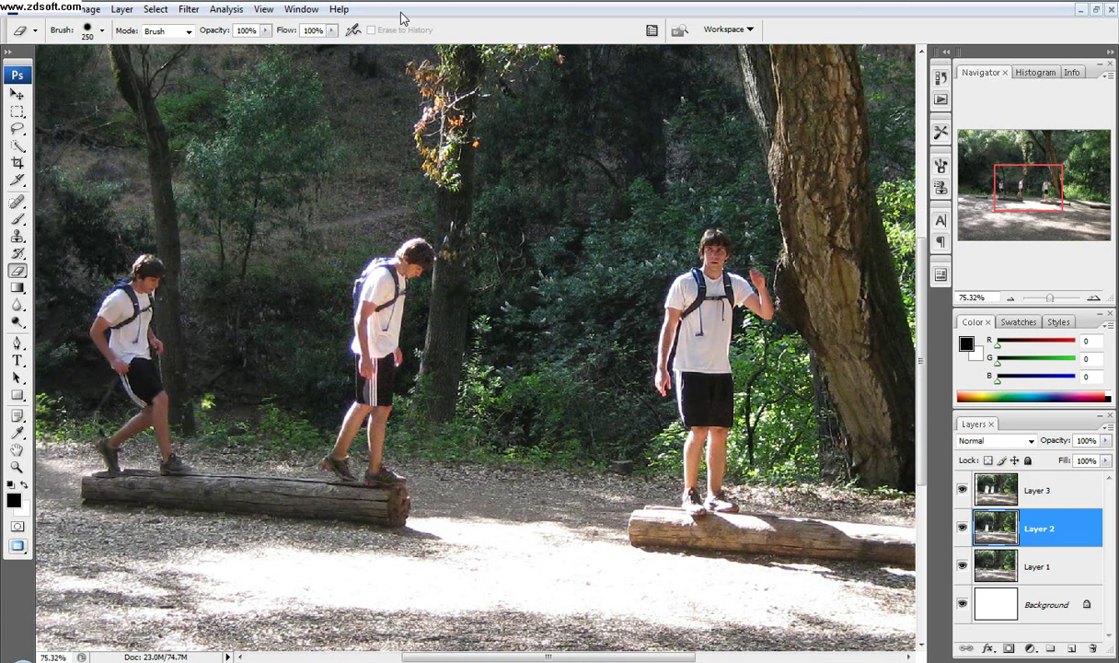